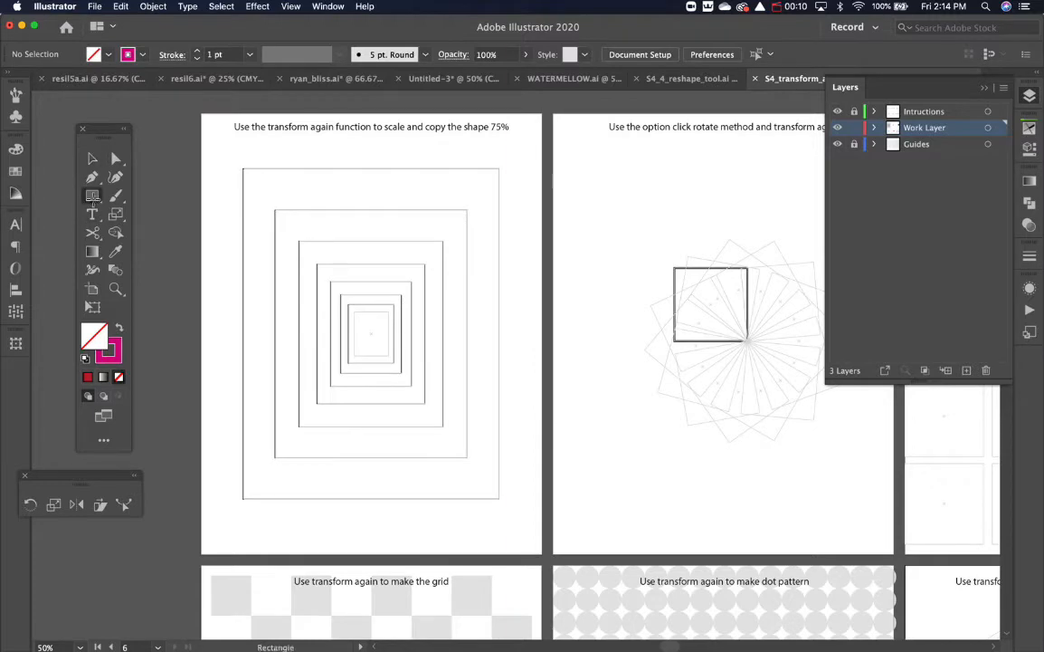
Draw a rectangle over the outermost guide frame on the first artboard and make a copy scaled uniformly to 75%.
{"action": "left_click", "coordinate": [92, 196]}
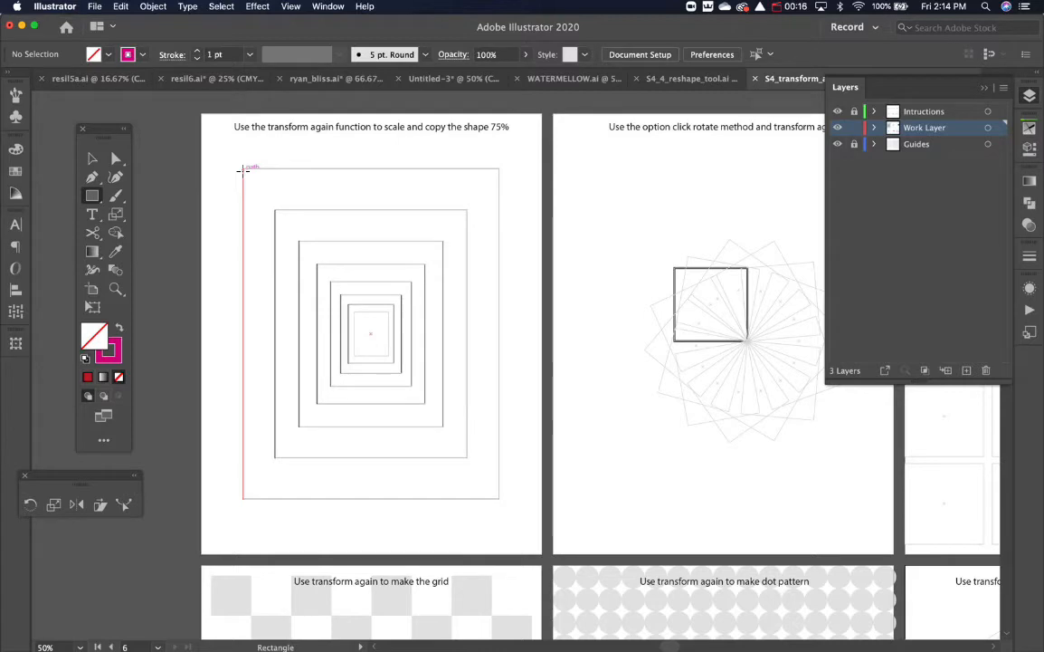
{"action": "left_click_drag", "start_coordinate": [243, 168], "coordinate": [497, 498]}
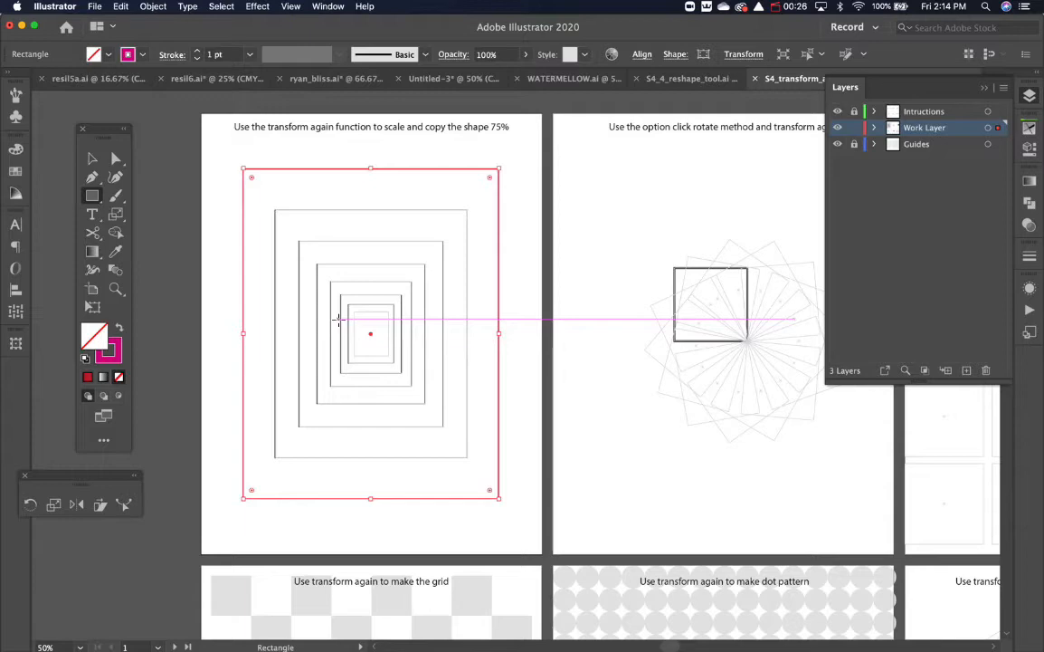
{"action": "key", "text": "s"}
{"action": "key", "text": "Return"}
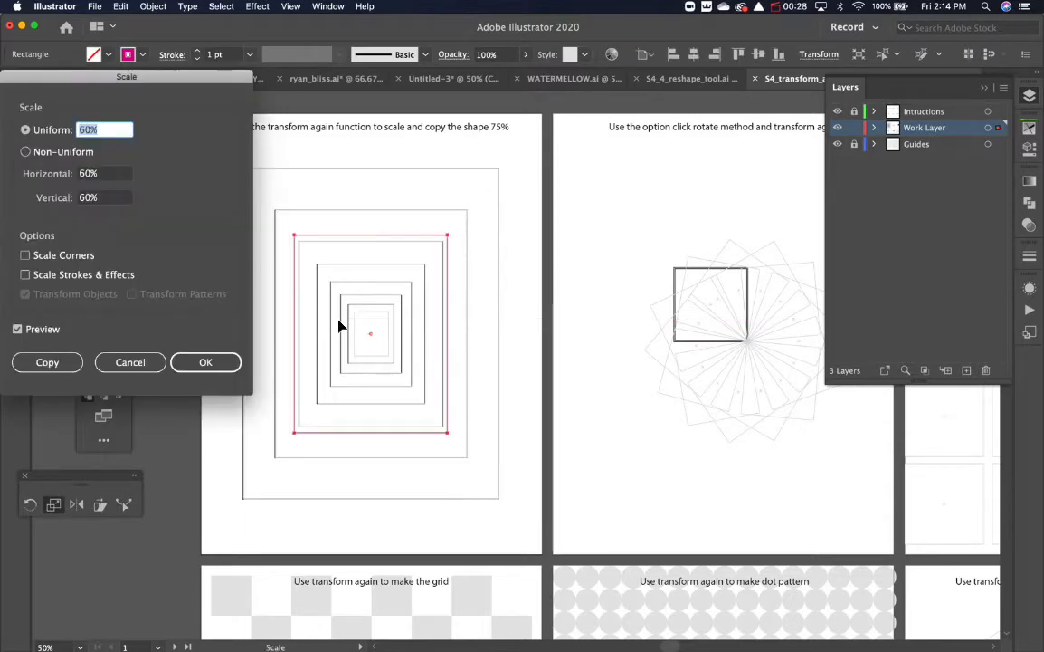
{"action": "type", "text": "75"}
{"action": "left_click", "coordinate": [61, 363]}
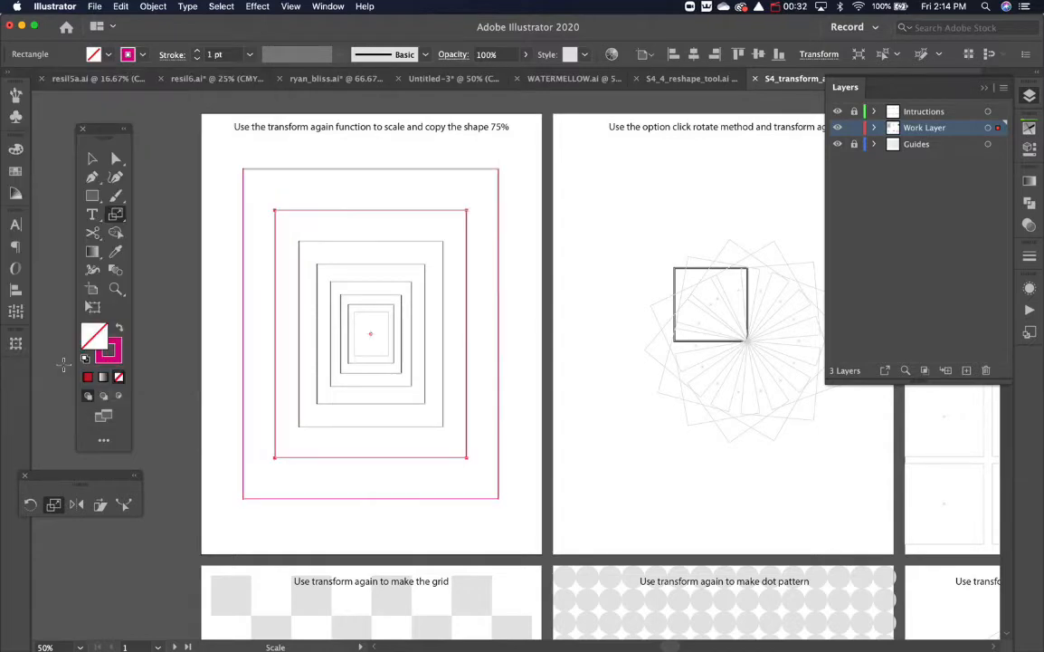
Repeat the 75% scaled copy inward until rectangles cover every guide frame down to the innermost, and deselect.
{"action": "key", "text": "v"}
{"action": "key", "text": "super+d"}
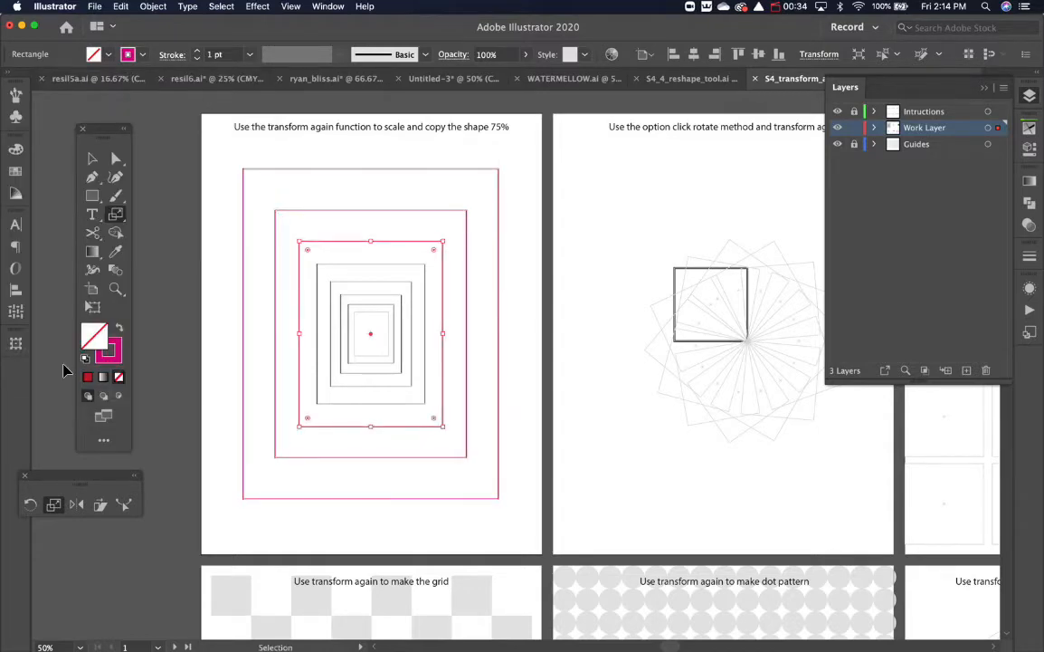
{"action": "key", "text": "super+d"}
{"action": "key", "text": "super+d"}
{"action": "key", "text": "super+d"}
{"action": "key", "text": "super+d"}
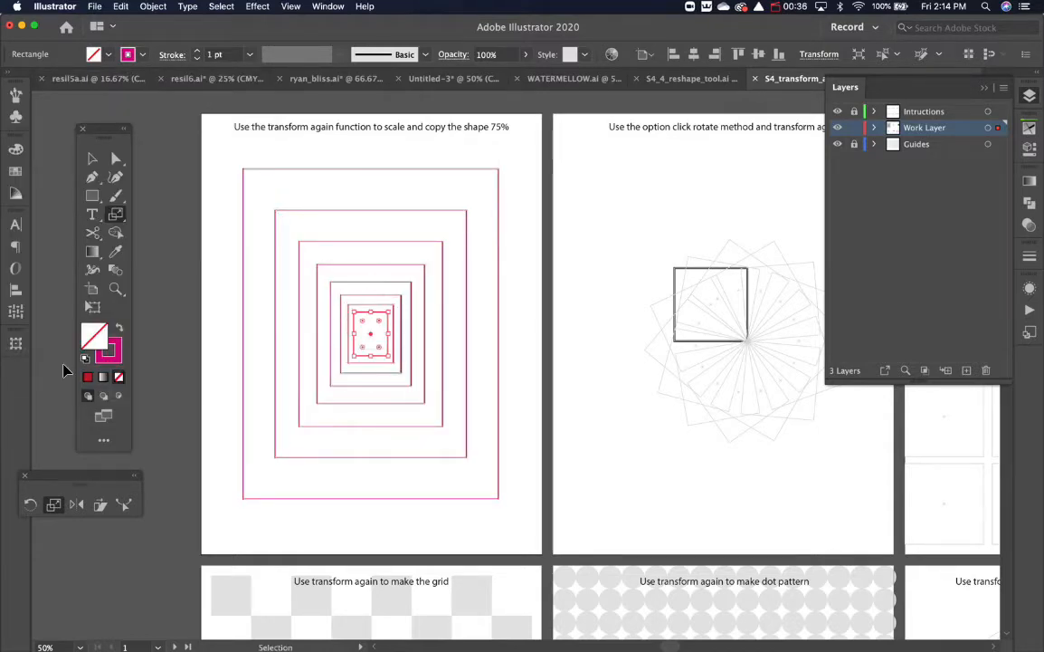
{"action": "left_click", "coordinate": [239, 314]}
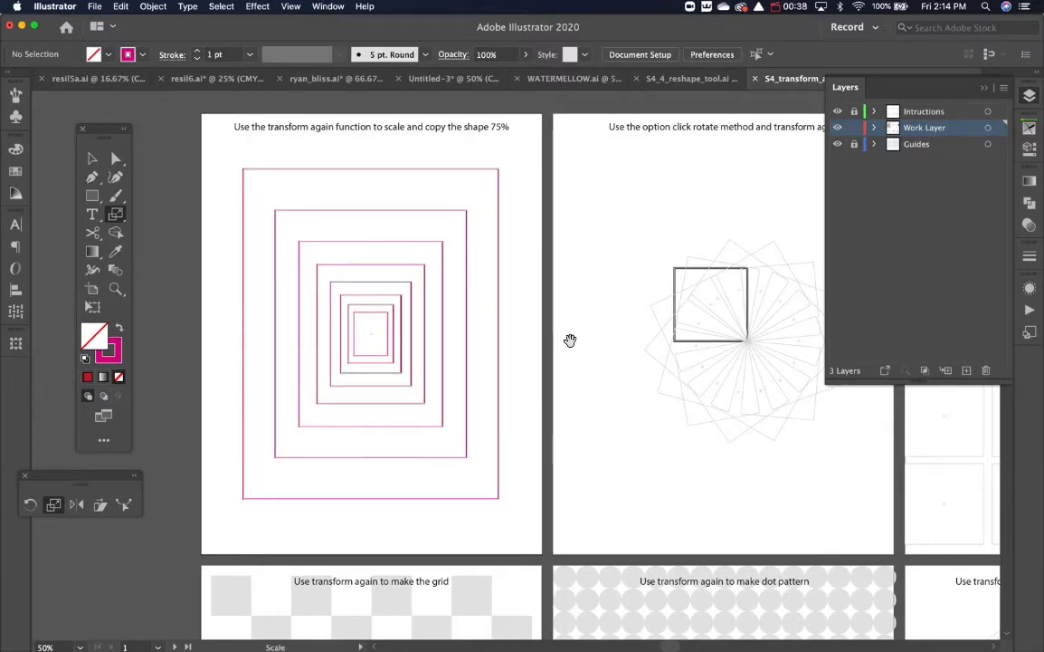
Draw a square over the dark outlined square on the rotate-method artboard, starting from the centre of the guide pattern.
{"action": "left_click_drag", "start_coordinate": [571, 340], "coordinate": [530, 368]}
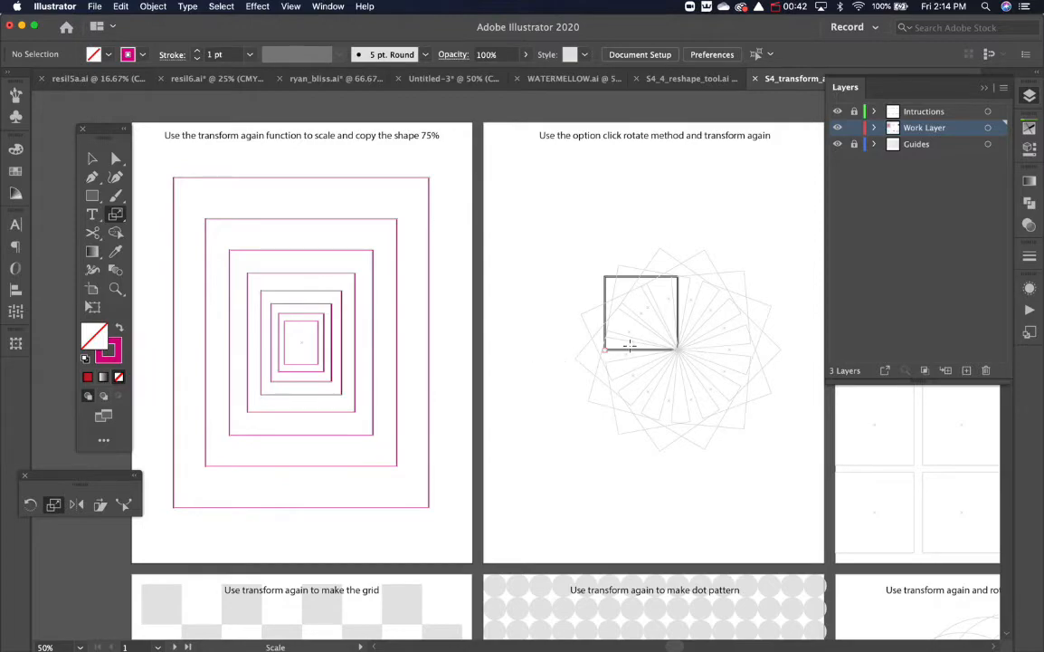
{"action": "scroll", "coordinate": [630, 344], "scroll_direction": "right", "scroll_amount": 5}
{"action": "key", "text": "super+equal"}
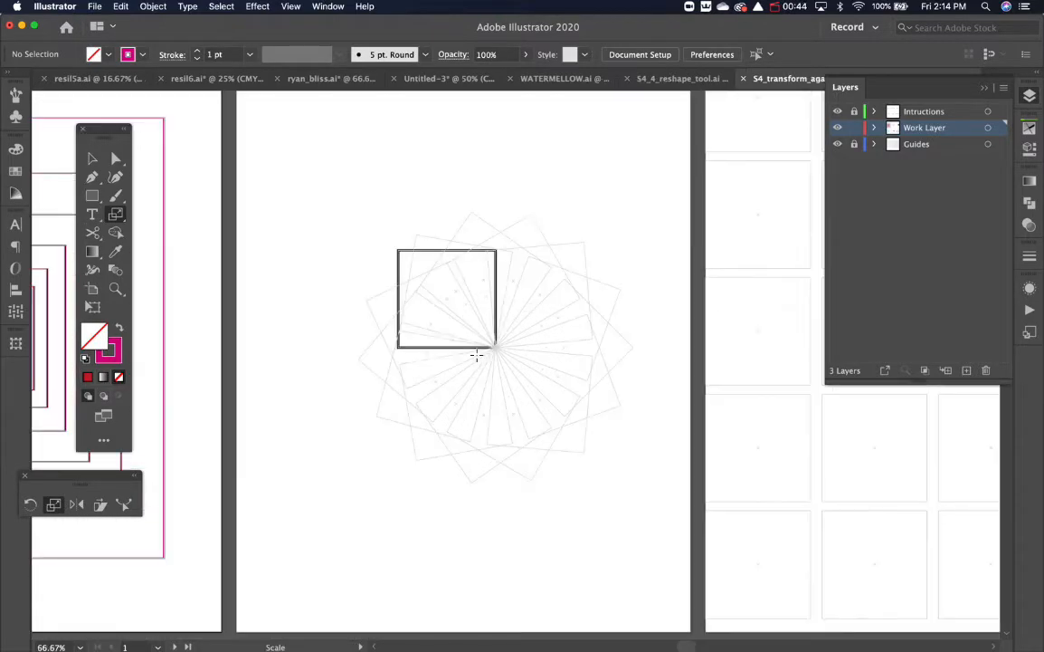
{"action": "key", "text": "m"}
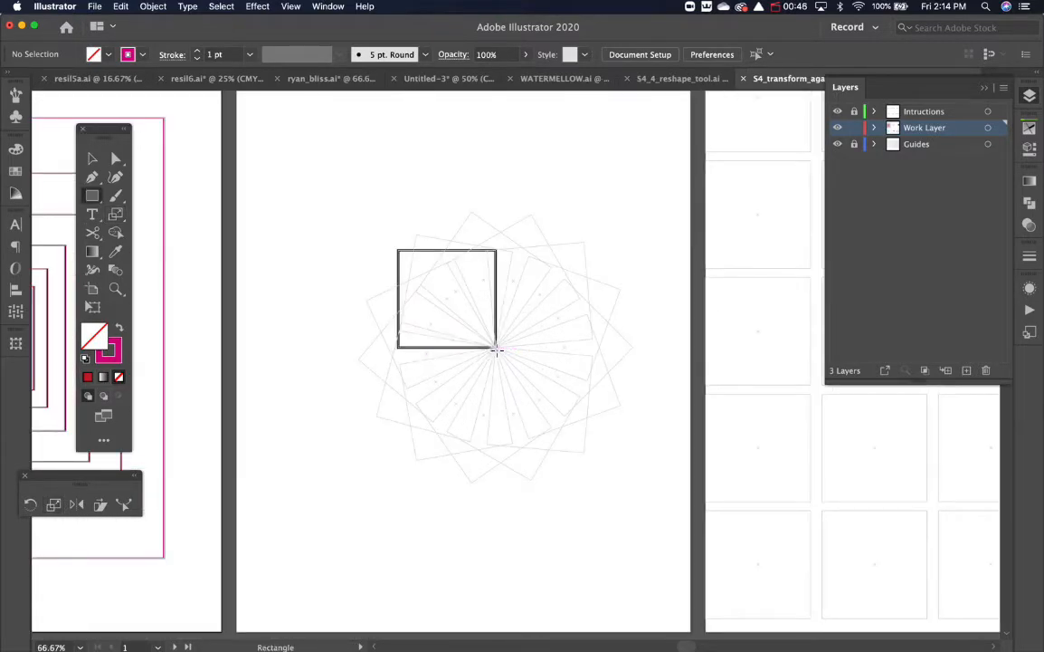
{"action": "left_click_drag", "start_coordinate": [495, 347], "coordinate": [399, 252]}
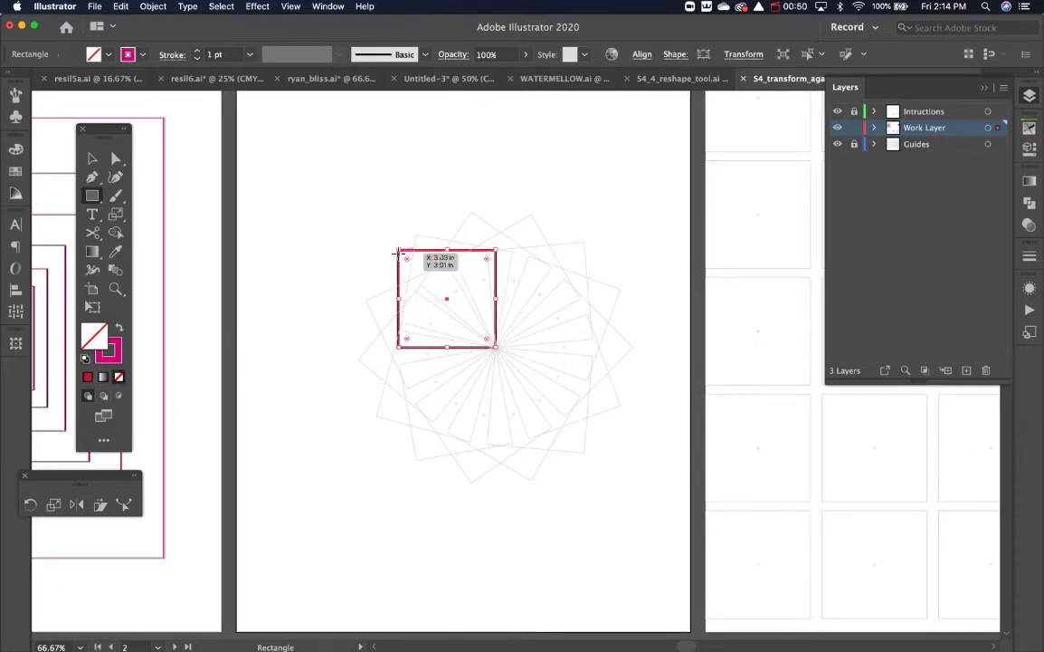
Make a copy of the square rotated 15° about its lower-right corner.
{"action": "key", "text": "r"}
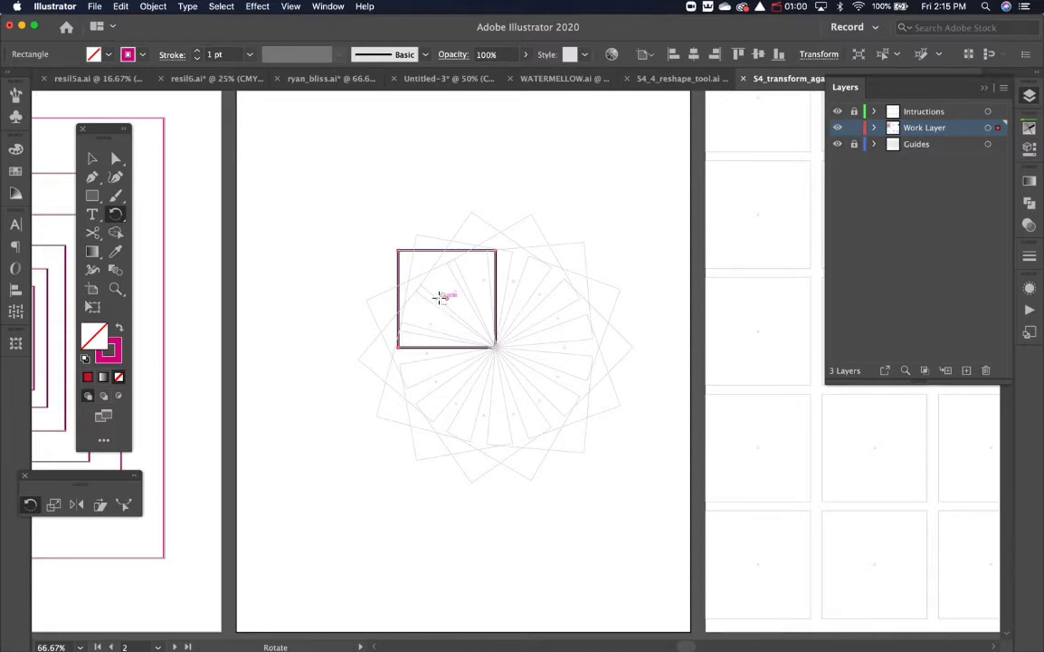
{"action": "left_click", "coordinate": [496, 346], "text": "alt"}
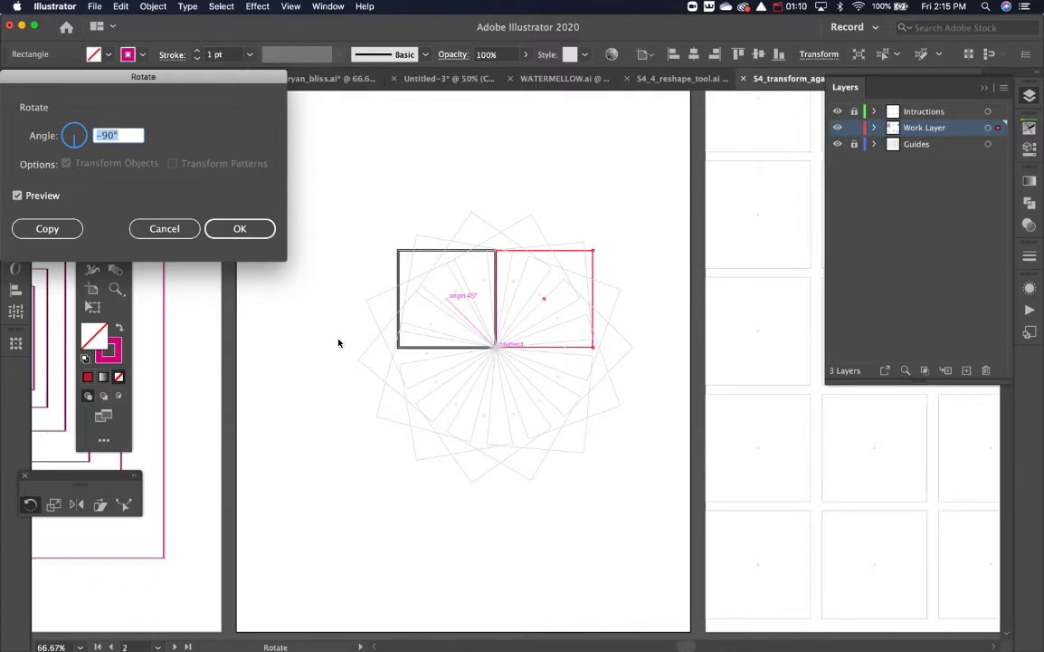
{"action": "type", "text": "15"}
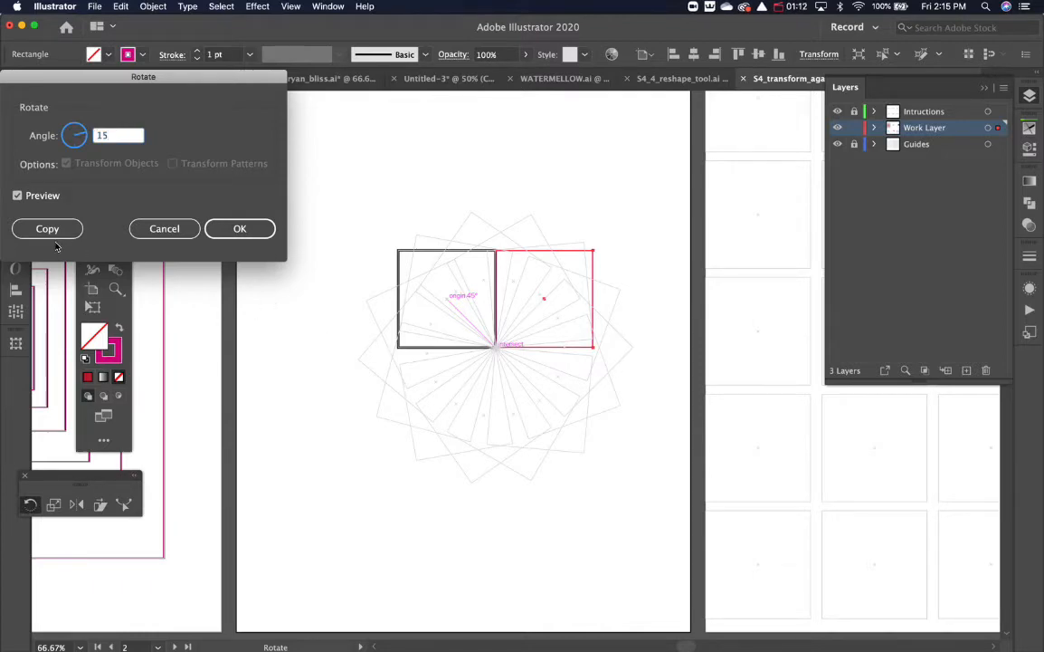
{"action": "key", "text": "Return"}
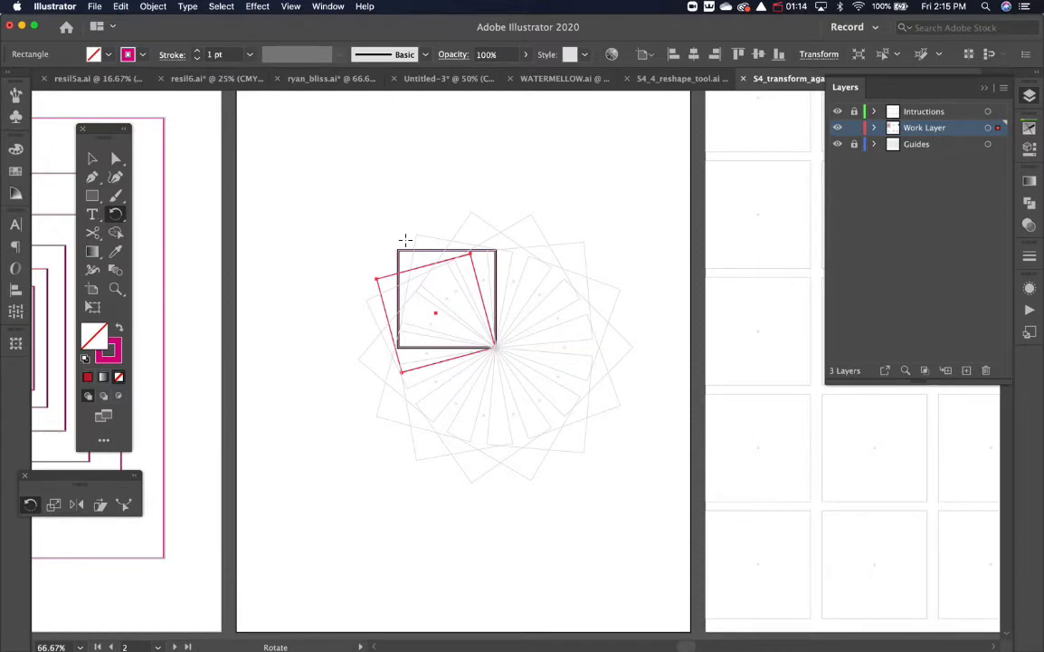
Repeat the 15° rotated copy 18 more times around the pattern's centre and deselect.
{"action": "scroll", "coordinate": [406, 240], "scroll_direction": "up", "scroll_amount": 5}
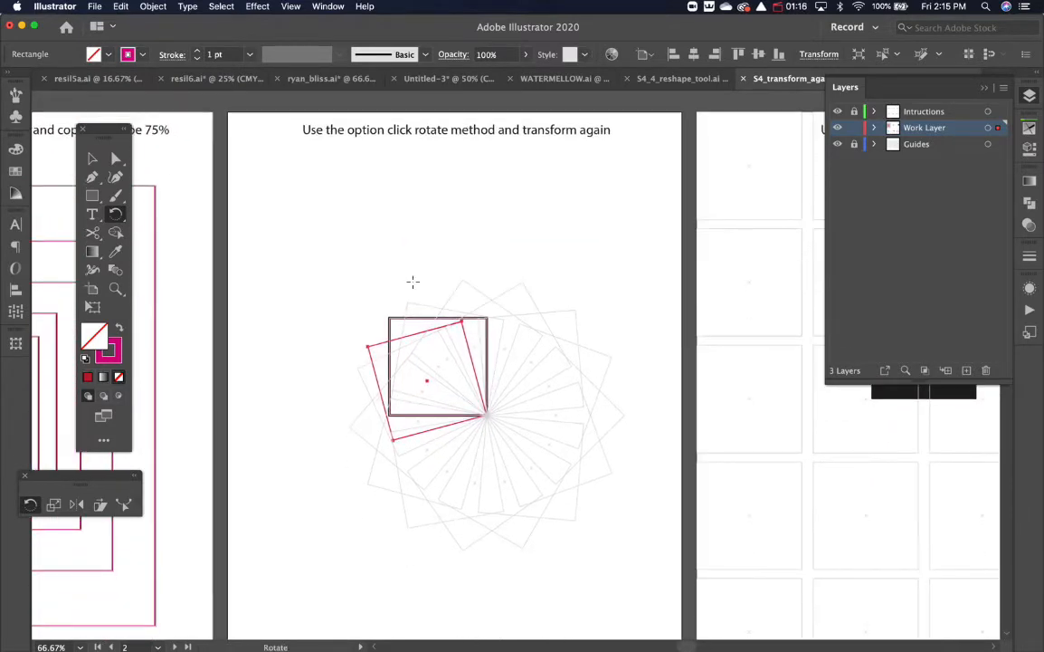
{"action": "key", "text": "super+d"}
{"action": "key", "text": "super+d"}
{"action": "key", "text": "super+d"}
{"action": "key", "text": "super+d"}
{"action": "key", "text": "super+d"}
{"action": "key", "text": "super+d"}
{"action": "key", "text": "super+d"}
{"action": "key", "text": "super+d"}
{"action": "key", "text": "super+d"}
{"action": "key", "text": "super+d"}
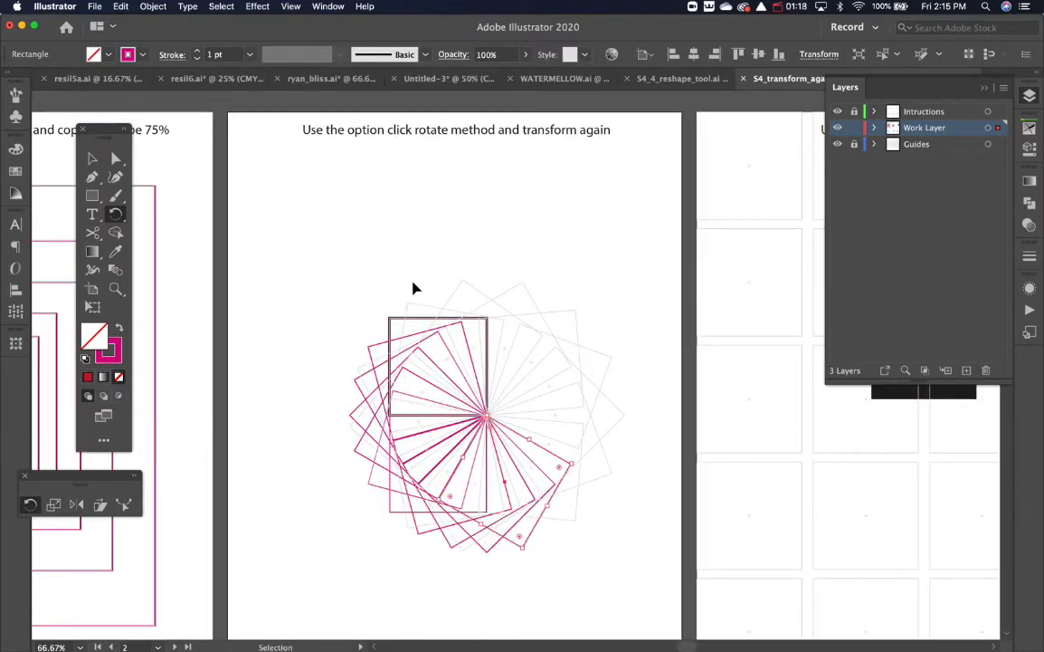
{"action": "key", "text": "super+d"}
{"action": "key", "text": "super+d"}
{"action": "key", "text": "super+d"}
{"action": "key", "text": "super+d"}
{"action": "key", "text": "super+d"}
{"action": "key", "text": "super+d"}
{"action": "key", "text": "super+d"}
{"action": "key", "text": "super+d"}
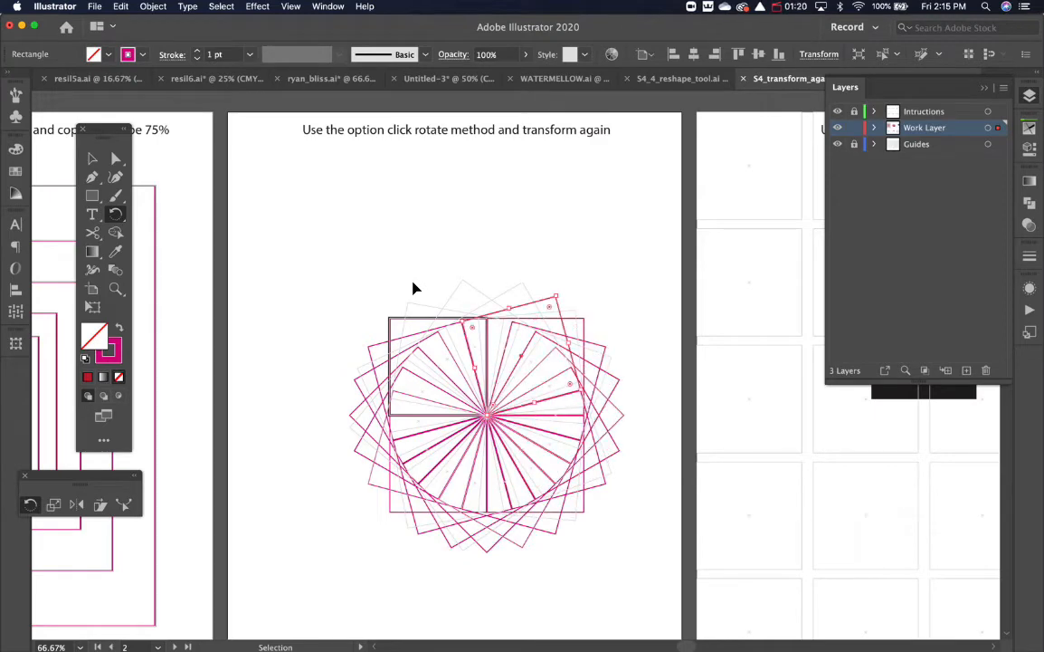
{"action": "left_click", "coordinate": [411, 270]}
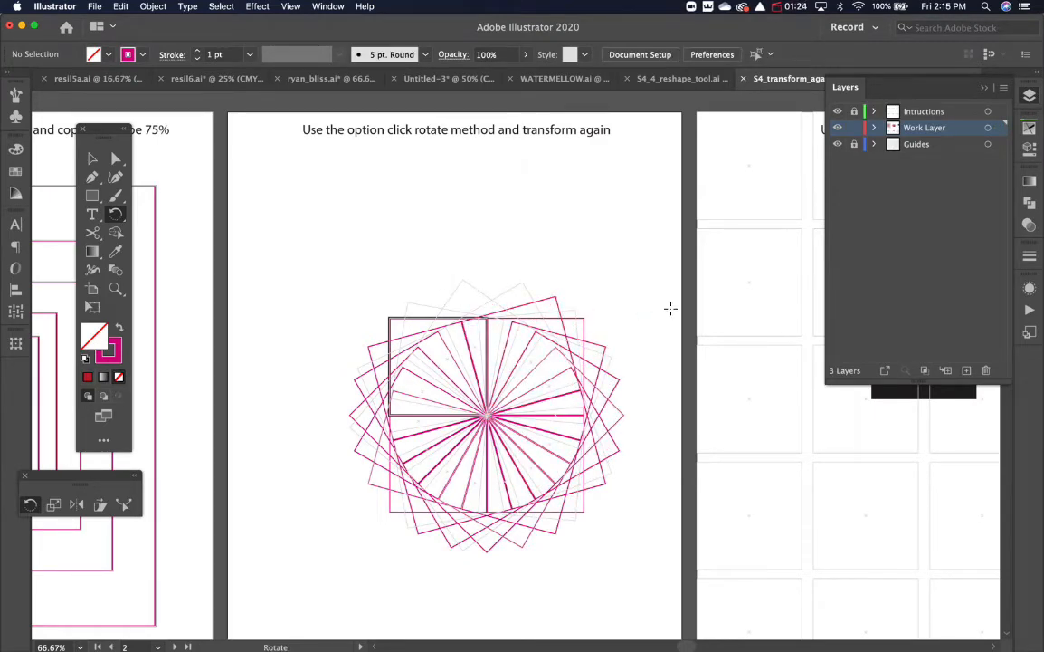
Hide and restore the Guides and Intructions layers to check the rotated pattern without them.
{"action": "left_click", "coordinate": [837, 144]}
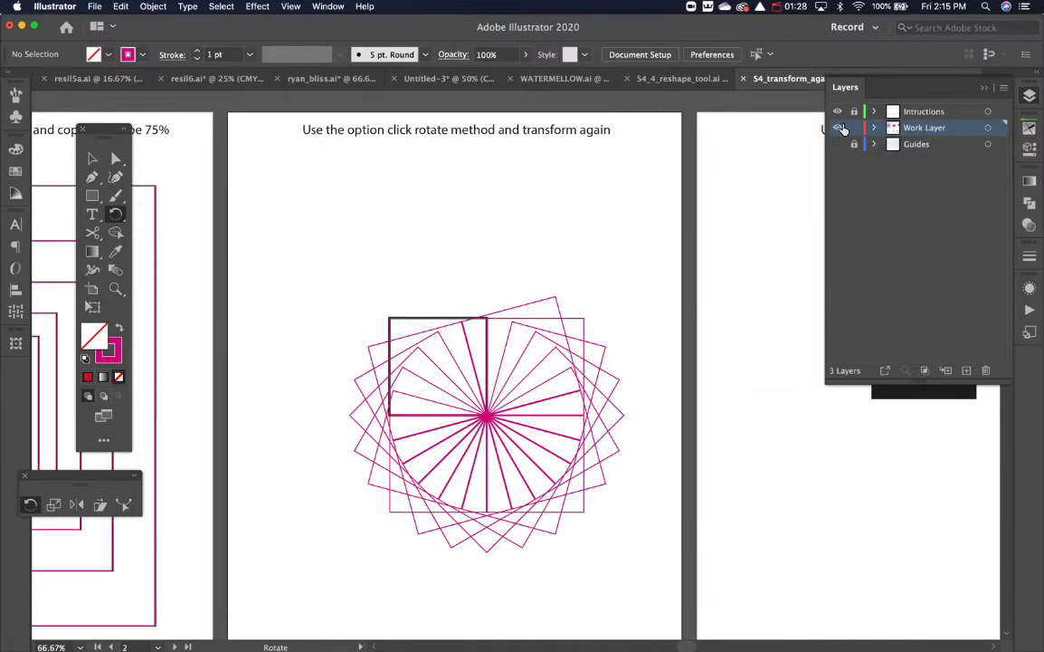
{"action": "left_click", "coordinate": [837, 112]}
{"action": "left_click", "coordinate": [837, 111]}
{"action": "left_click", "coordinate": [837, 143]}
Move the black square to the grid artboard's top-left guide cell and fill the top row of four with repeated copies.
{"action": "scroll", "coordinate": [624, 339], "scroll_direction": "right", "scroll_amount": 5}
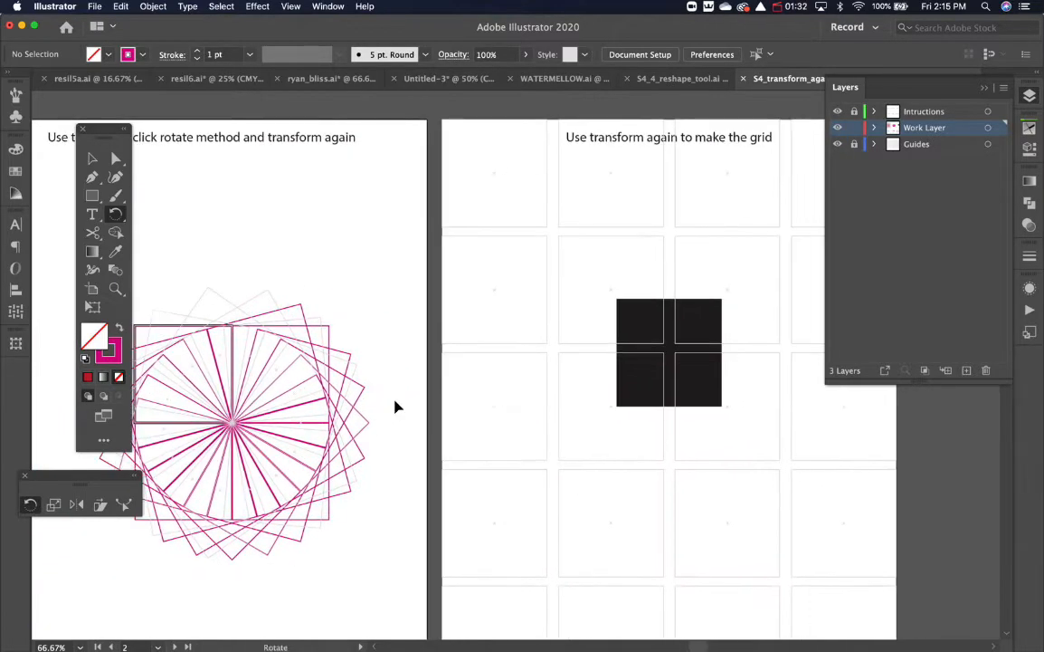
{"action": "key", "text": "super+minus"}
{"action": "scroll", "coordinate": [474, 457], "scroll_direction": "right", "scroll_amount": 3}
{"action": "key", "text": "v"}
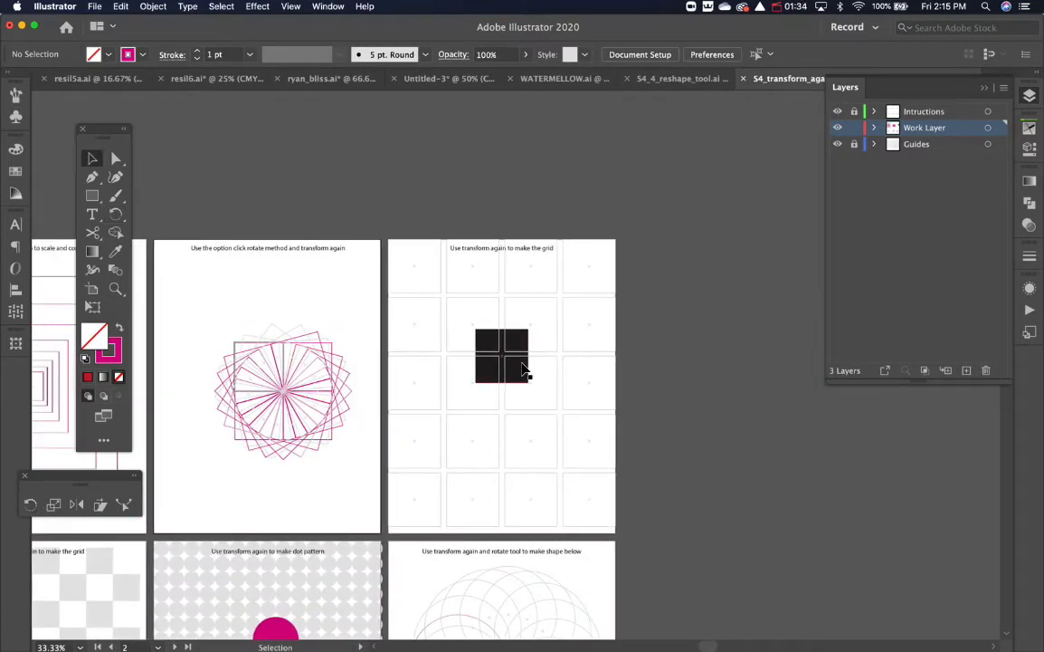
{"action": "key", "text": "super+minus"}
{"action": "left_click_drag", "start_coordinate": [525, 368], "coordinate": [477, 275]}
{"action": "key", "text": "super+d"}
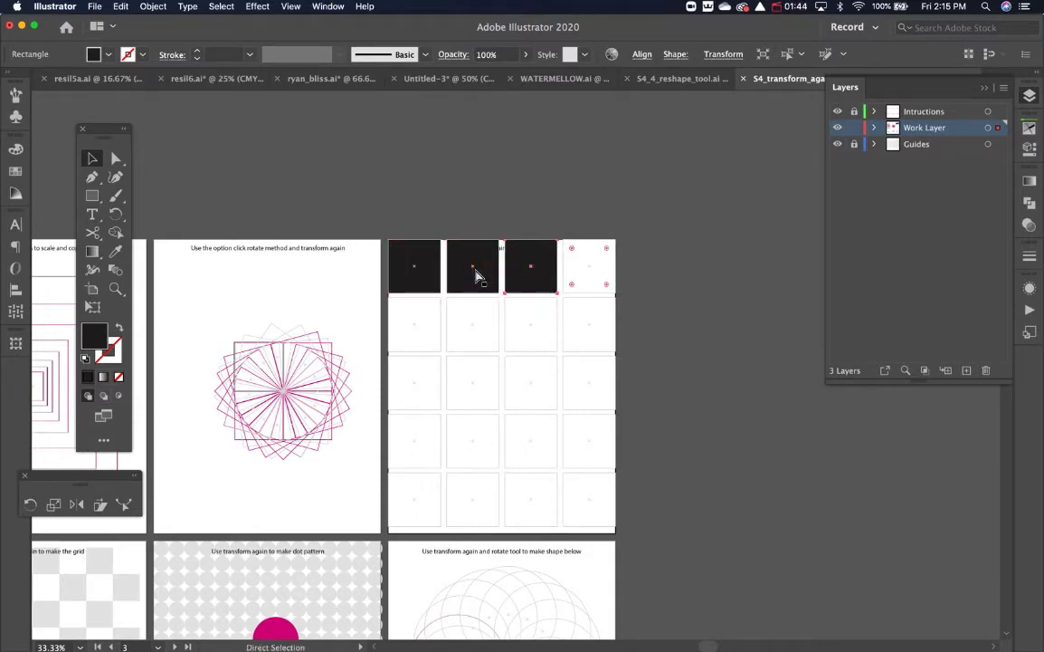
{"action": "key", "text": "super+d"}
Copy the row of four black squares down one row and repeat it until all five guide rows are filled.
{"action": "left_click", "coordinate": [653, 267]}
{"action": "left_click", "coordinate": [403, 289]}
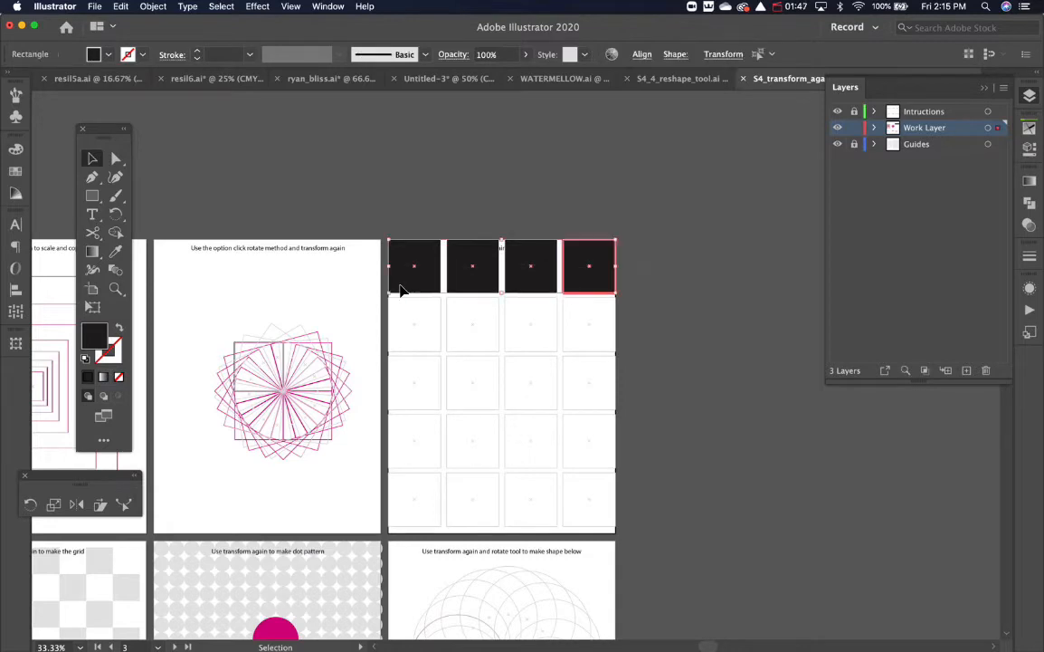
{"action": "left_click_drag", "start_coordinate": [429, 289], "coordinate": [429, 349]}
{"action": "key", "text": "super+d"}
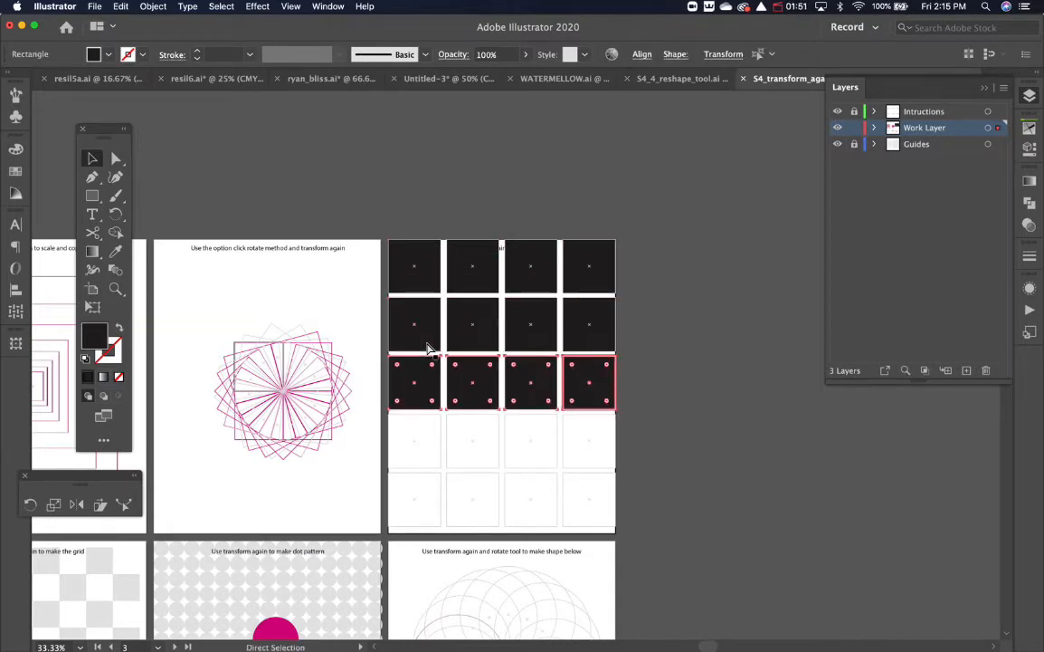
{"action": "key", "text": "super+d"}
{"action": "key", "text": "super+d"}
{"action": "left_click", "coordinate": [695, 340]}
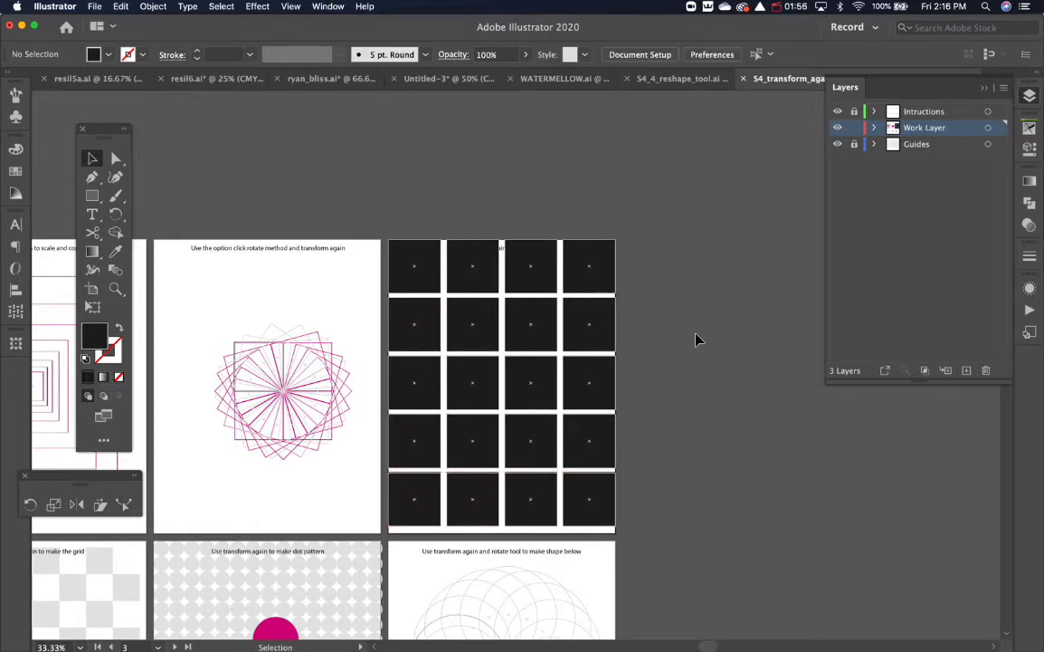
Move the blue square to the checkerboard's top-left guide cell and repeat spaced copies across the top row, making four squares.
{"action": "left_click_drag", "start_coordinate": [371, 447], "coordinate": [743, 238]}
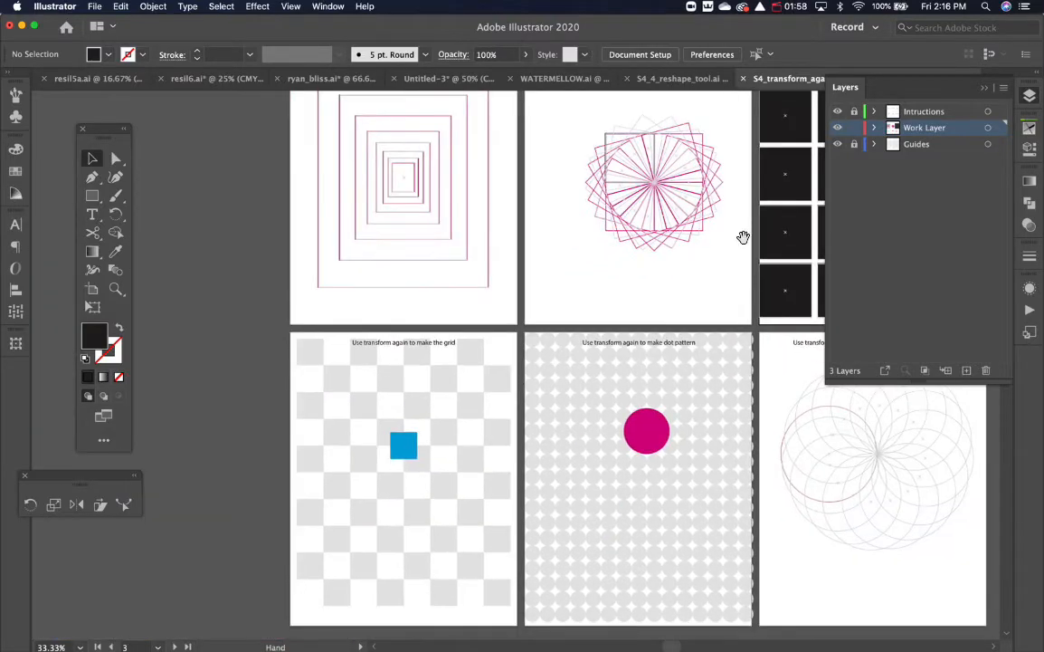
{"action": "scroll", "coordinate": [543, 401], "scroll_direction": "down", "scroll_amount": 1}
{"action": "key", "text": "super+equal"}
{"action": "key", "text": "super+equal"}
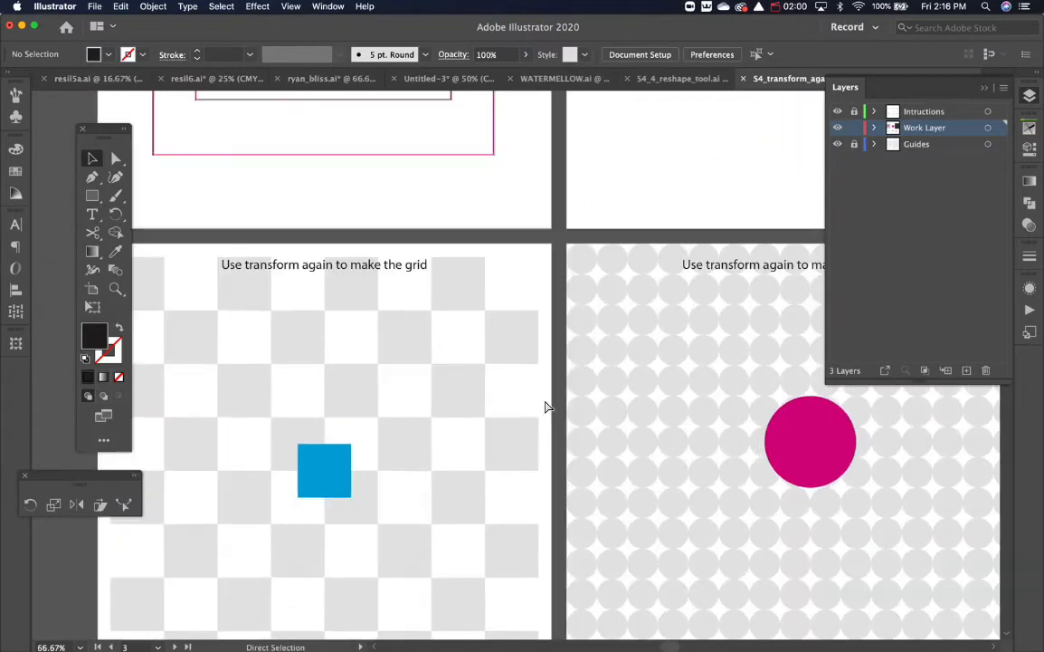
{"action": "scroll", "coordinate": [458, 389], "scroll_direction": "left", "scroll_amount": 5}
{"action": "left_click_drag", "start_coordinate": [480, 488], "coordinate": [403, 307]}
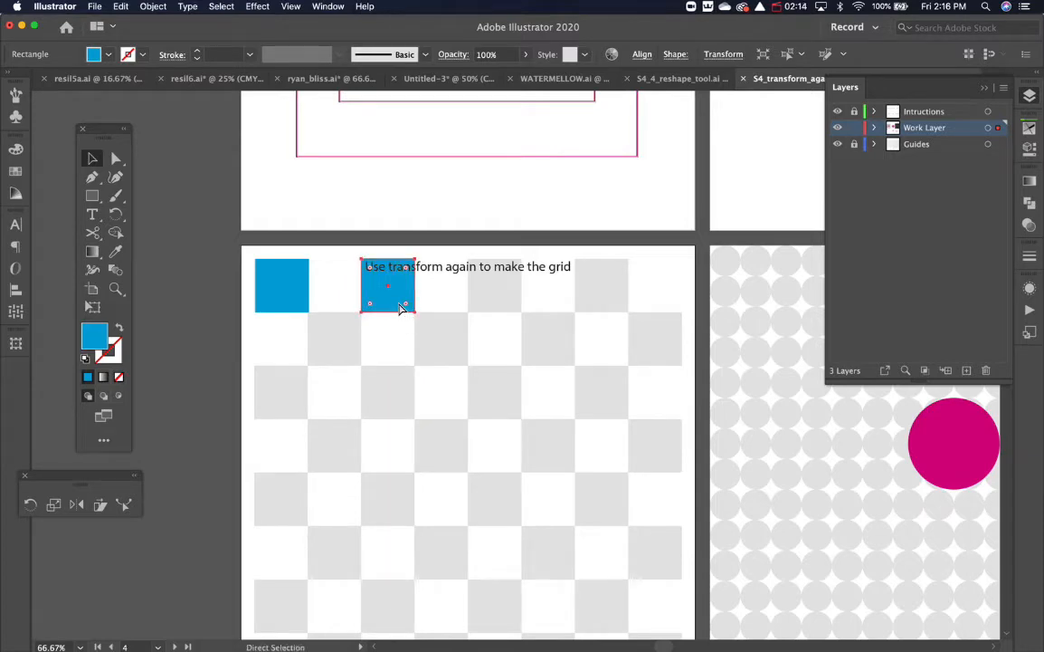
{"action": "key", "text": "super+d"}
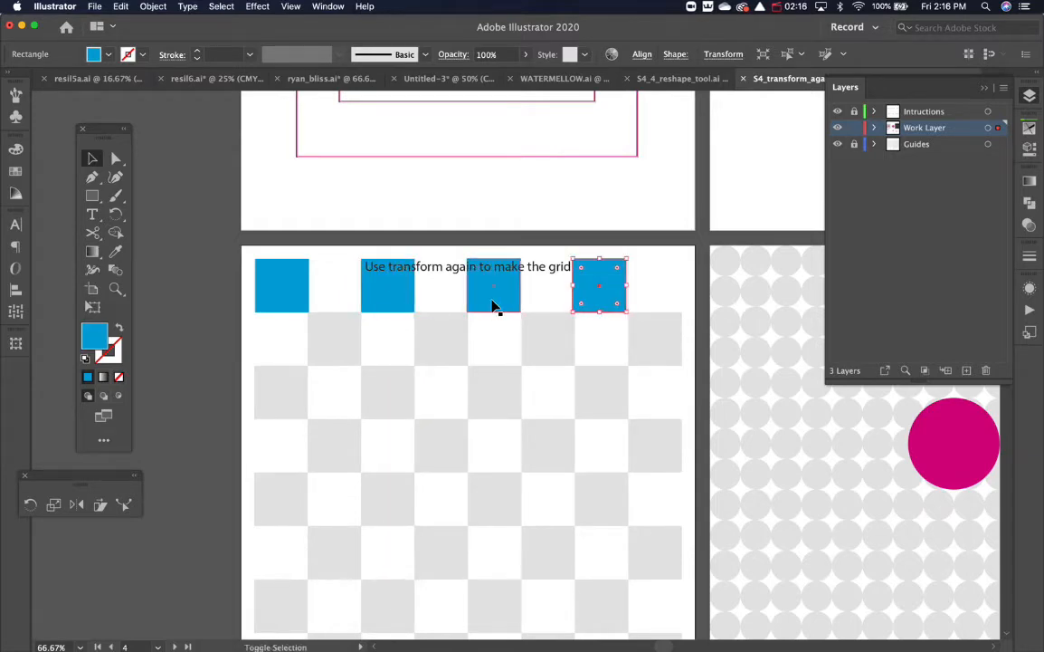
Copy the four blue squares diagonally onto the second guide row of the checkerboard and hide the Guides layer.
{"action": "left_click", "coordinate": [494, 302], "text": "shift"}
{"action": "left_click", "coordinate": [409, 306], "text": "shift"}
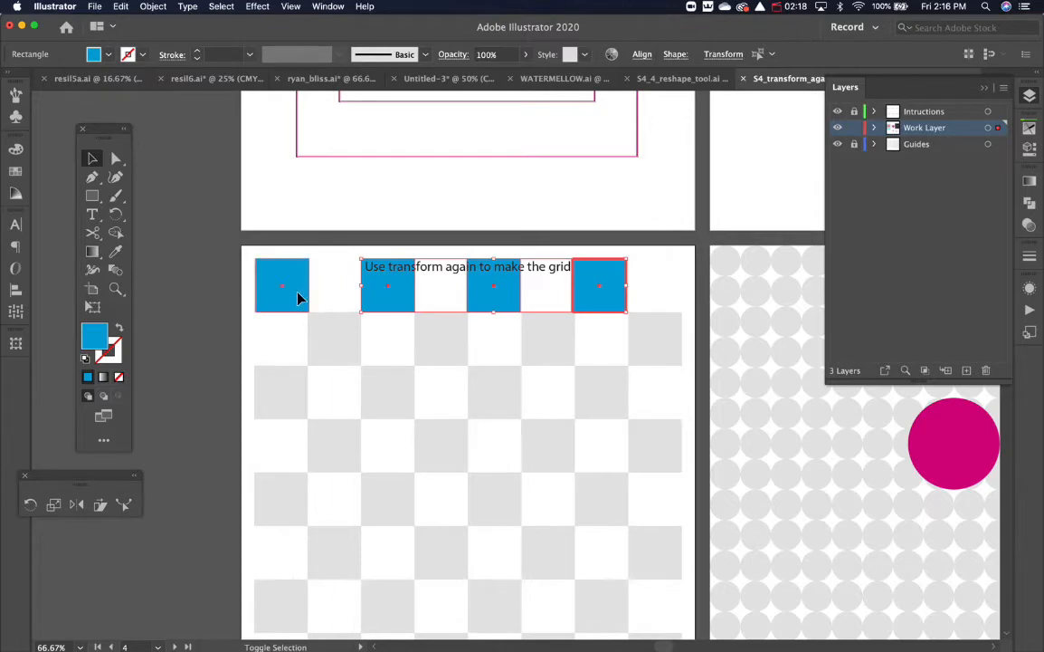
{"action": "left_click", "coordinate": [304, 299], "text": "shift"}
{"action": "left_click_drag", "start_coordinate": [303, 299], "coordinate": [353, 350]}
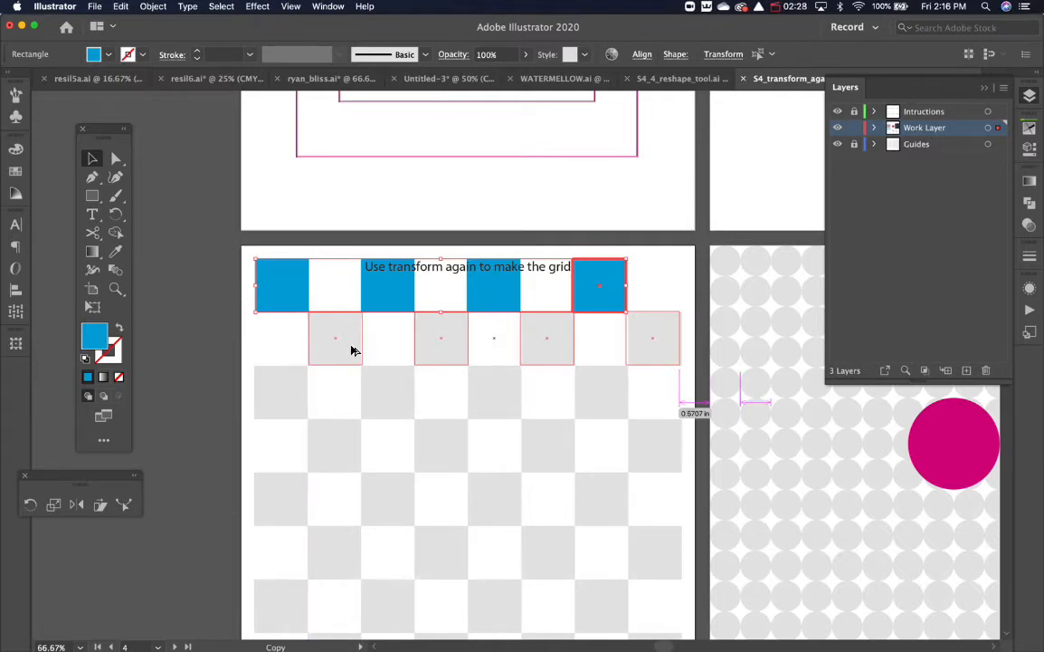
{"action": "left_click", "coordinate": [839, 145]}
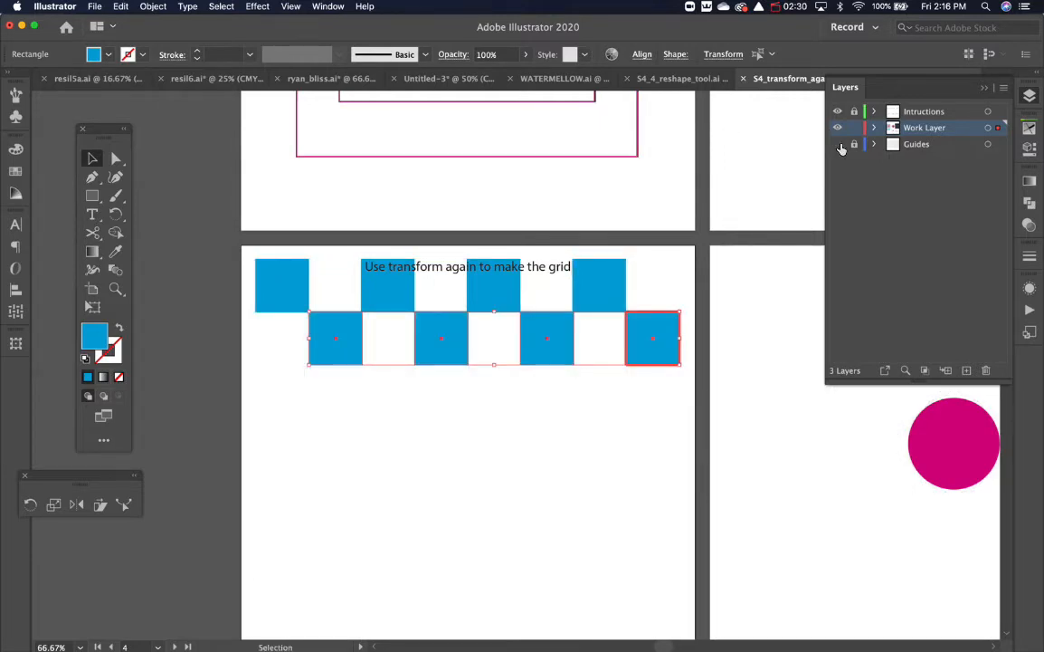
Copy both rows of blue squares directly below themselves and repeat the copy down the artboard to make ten rows.
{"action": "left_click", "coordinate": [667, 398]}
{"action": "left_click_drag", "start_coordinate": [663, 393], "coordinate": [299, 404]}
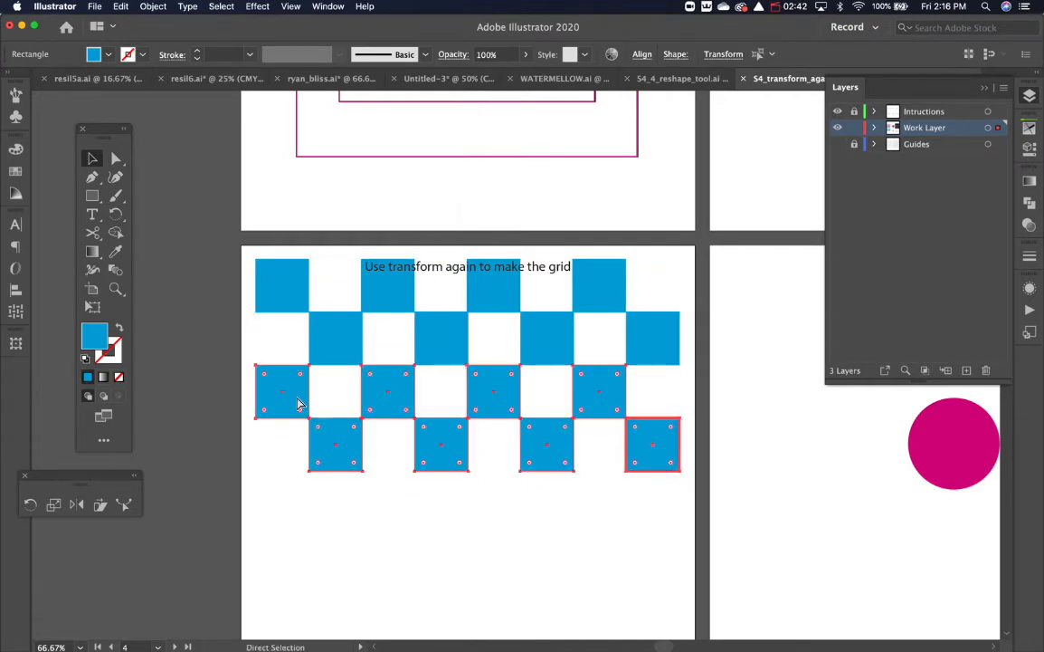
{"action": "key", "text": "super+d"}
{"action": "key", "text": "super+d"}
{"action": "key", "text": "super+minus"}
{"action": "key", "text": "super+d"}
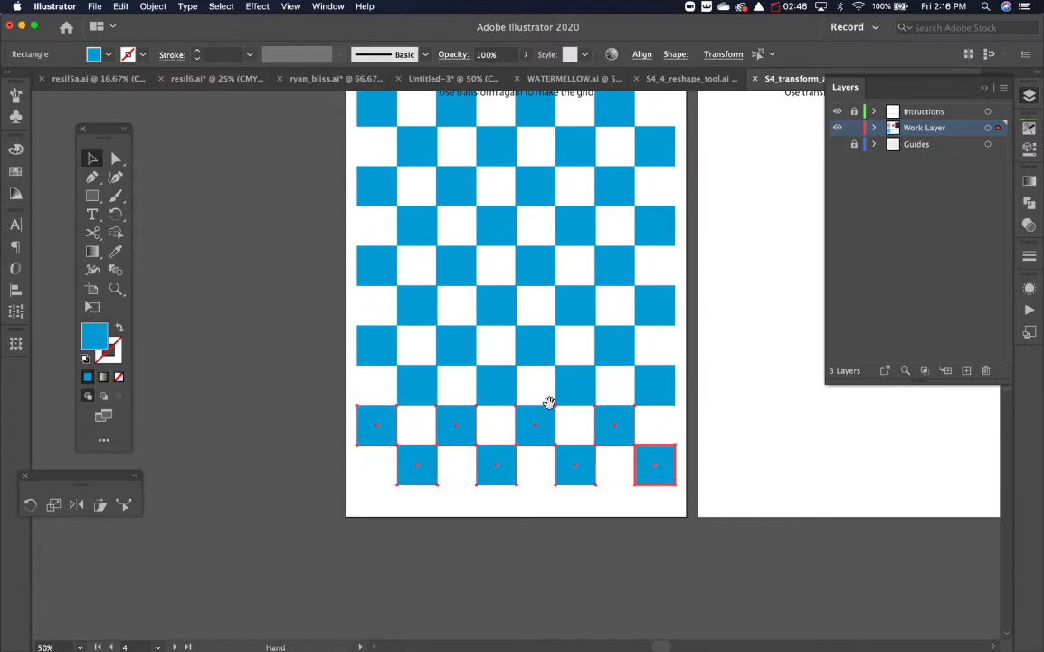
Show the Guides layer and move the magenta circle to the top-left corner of the dot pattern artboard.
{"action": "left_click_drag", "start_coordinate": [547, 402], "coordinate": [422, 512]}
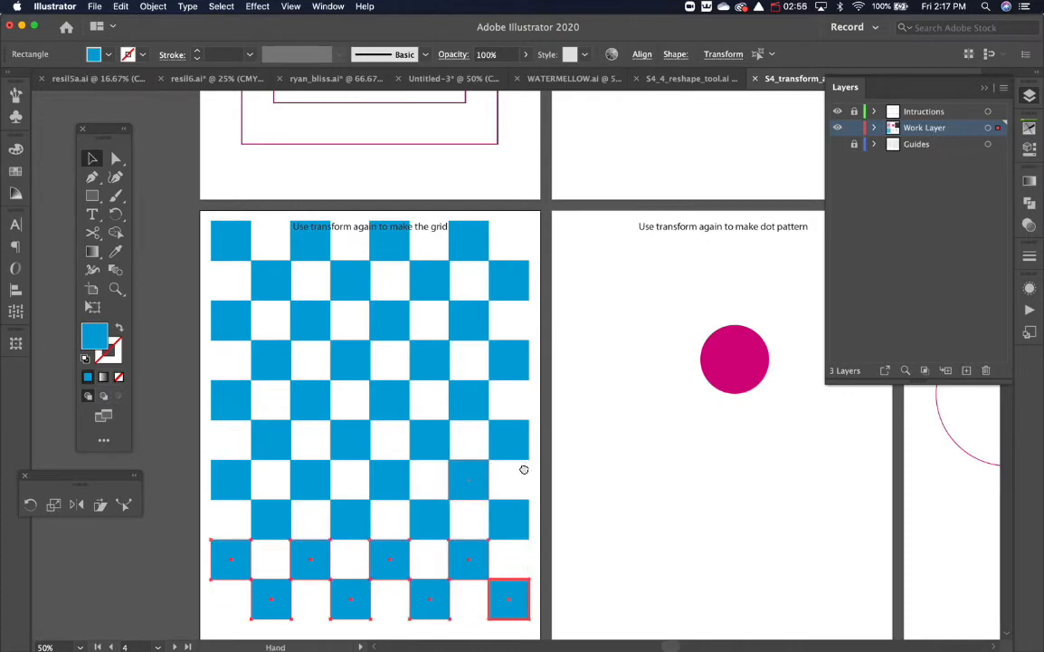
{"action": "scroll", "coordinate": [523, 465], "scroll_direction": "right", "scroll_amount": 3}
{"action": "left_click", "coordinate": [838, 145]}
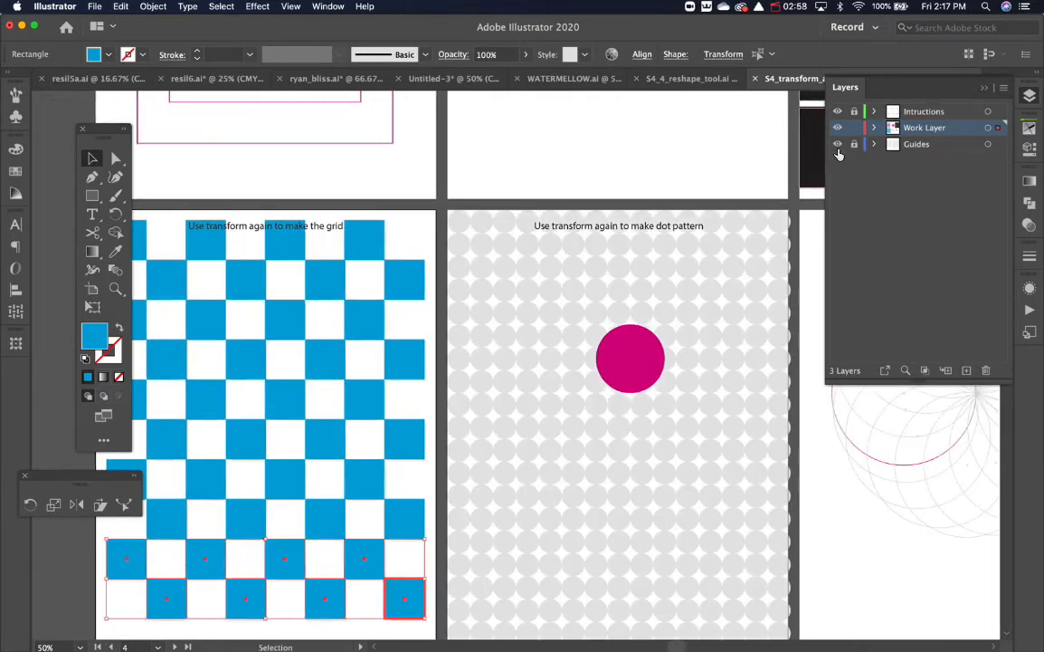
{"action": "left_click_drag", "start_coordinate": [656, 366], "coordinate": [416, 173]}
{"action": "key", "text": "super+equal"}
{"action": "key", "text": "super+equal"}
{"action": "key", "text": "super+equal"}
Scale the magenta circle down to fit the dot pattern's top-left guide dot, then deselect it.
{"action": "left_click_drag", "start_coordinate": [502, 347], "coordinate": [384, 205]}
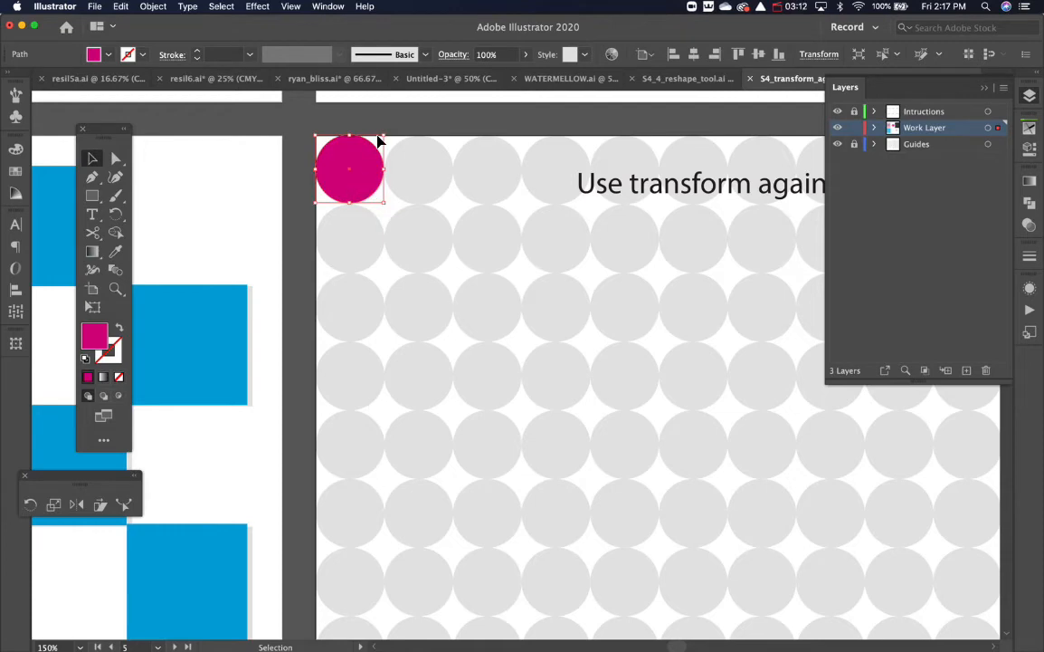
{"action": "left_click_drag", "start_coordinate": [385, 135], "coordinate": [384, 139]}
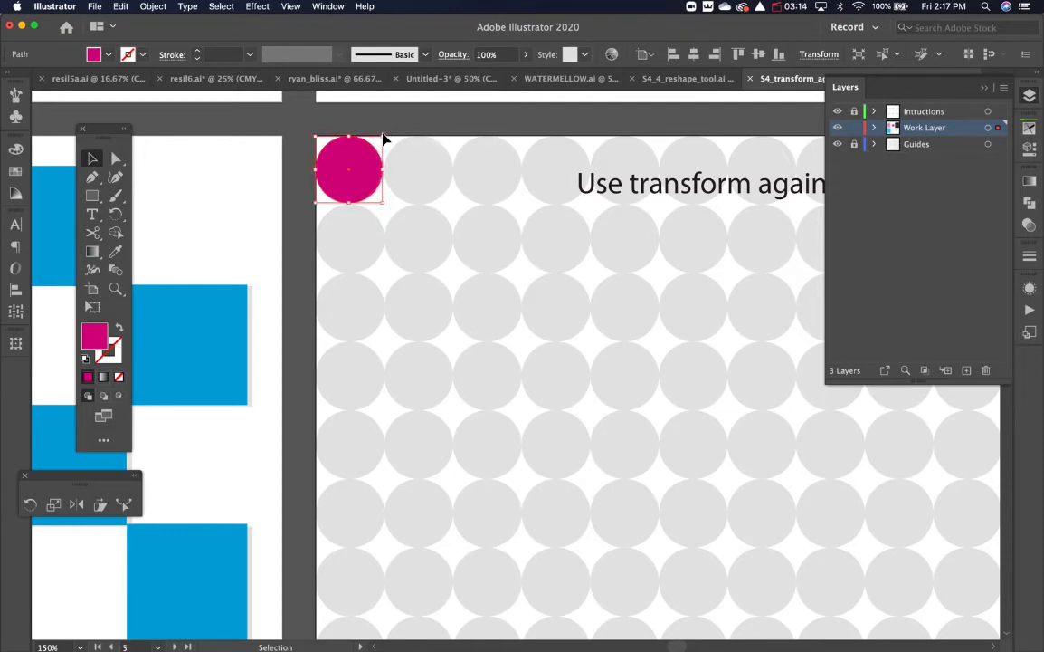
{"action": "left_click", "coordinate": [406, 133]}
{"action": "left_click", "coordinate": [353, 181]}
{"action": "left_click_drag", "start_coordinate": [381, 202], "coordinate": [382, 207]}
{"action": "left_click", "coordinate": [429, 145]}
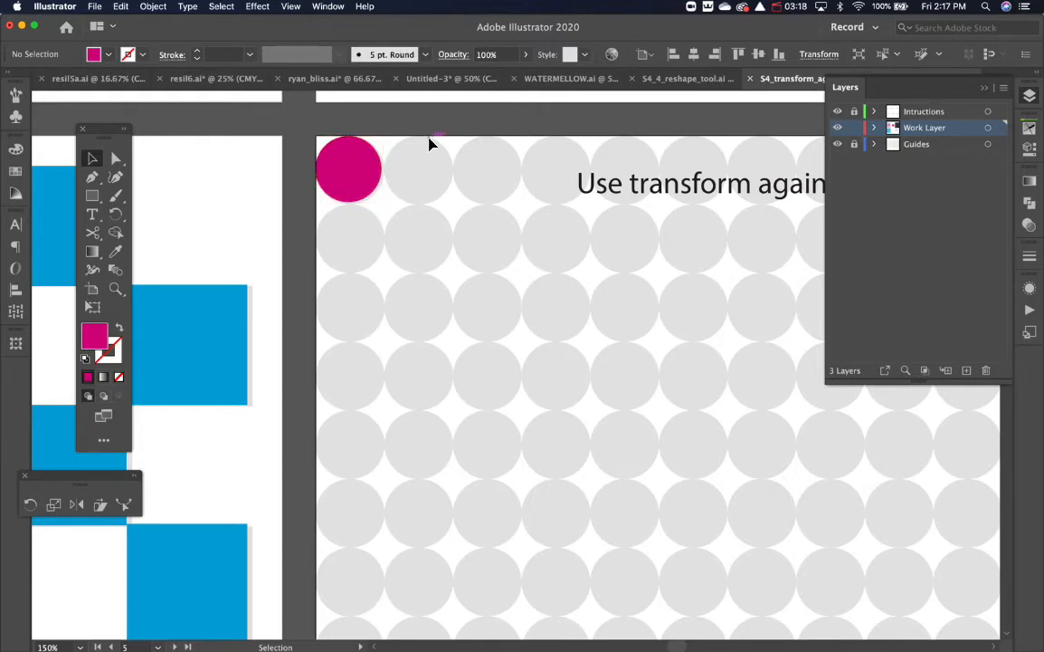
Copy the magenta dot onto the adjacent guide dot to its right and hide the Guides and Intructions layers.
{"action": "left_click_drag", "start_coordinate": [361, 160], "coordinate": [431, 168]}
{"action": "key", "text": "super+minus"}
{"action": "key", "text": "super+minus"}
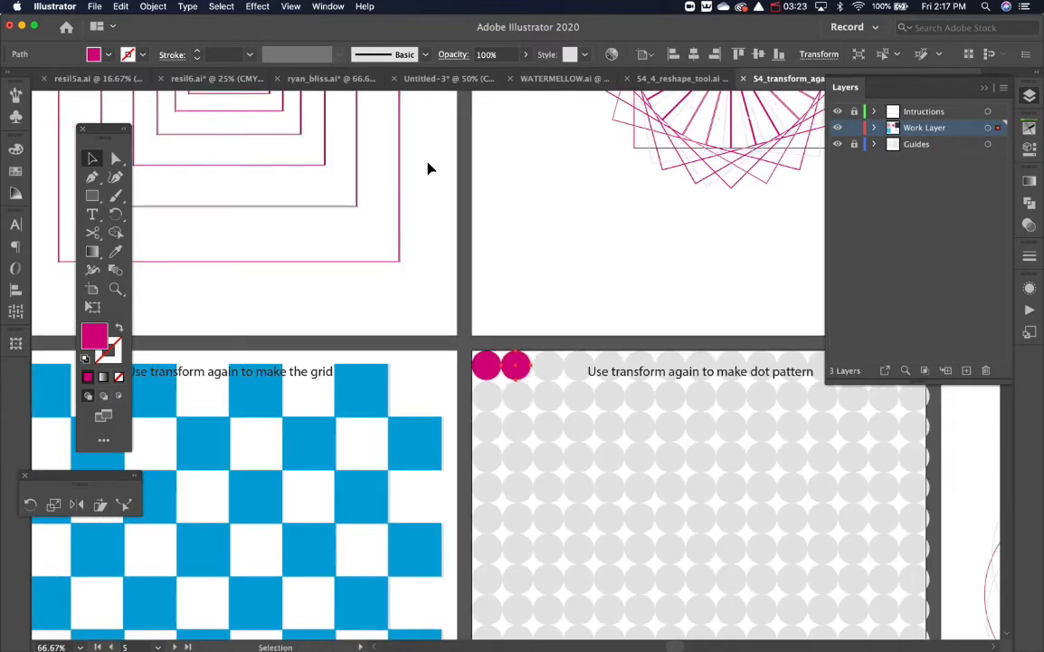
{"action": "scroll", "coordinate": [777, 263], "scroll_direction": "down", "scroll_amount": 5}
{"action": "scroll", "coordinate": [777, 263], "scroll_direction": "right", "scroll_amount": 5}
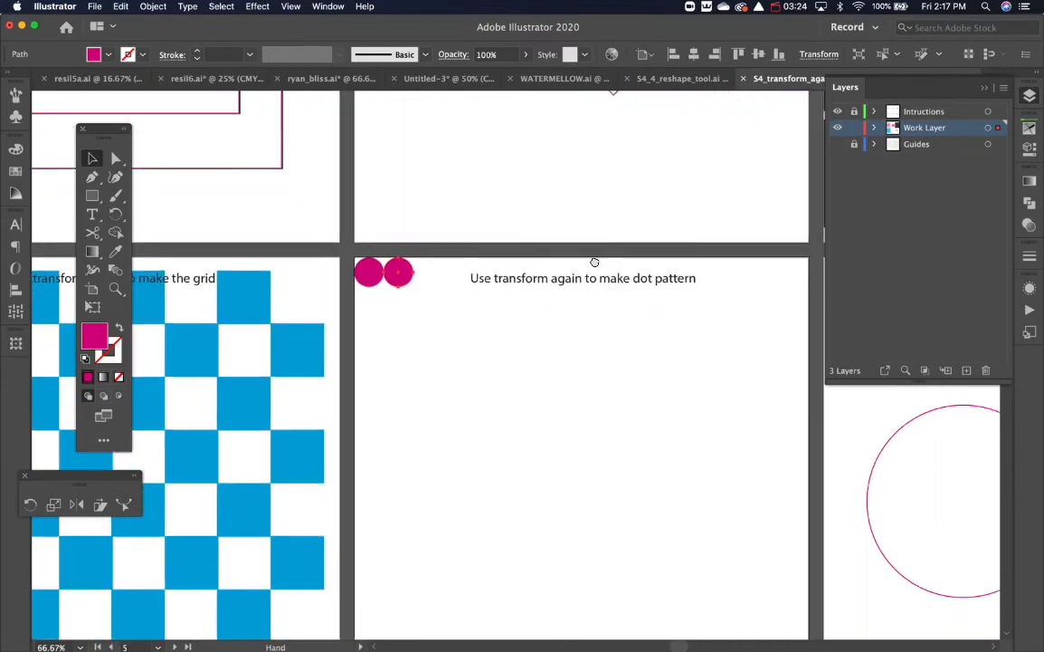
{"action": "left_click", "coordinate": [838, 111]}
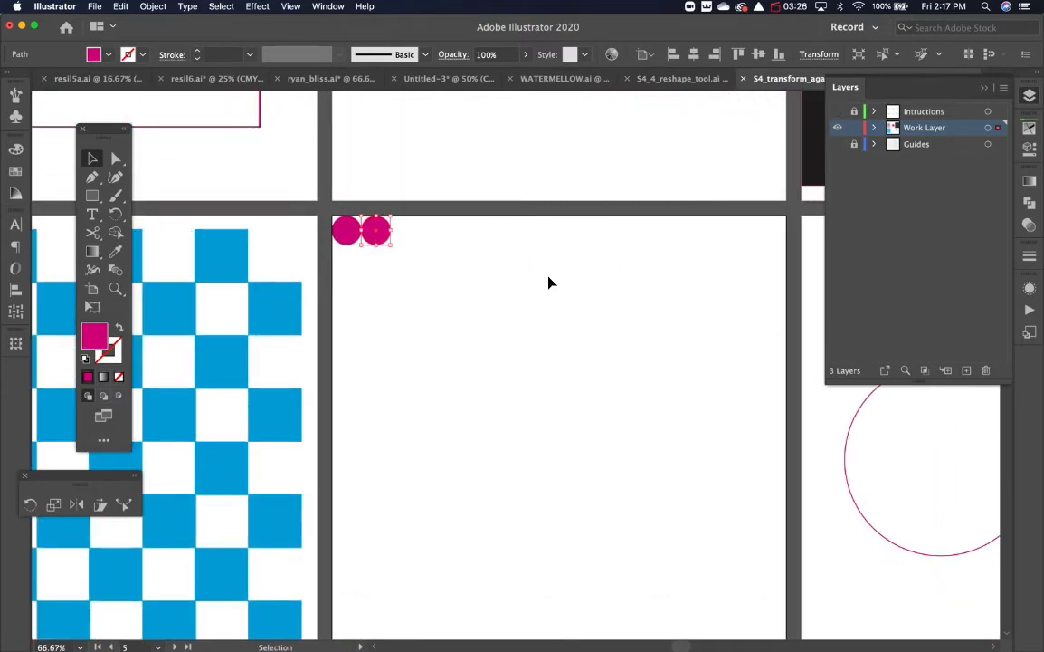
Repeat the dot copy across the top of the artboard to make a row of 16 dots.
{"action": "key", "text": "super+d"}
{"action": "key", "text": "super+d"}
{"action": "key", "text": "super+d"}
{"action": "key", "text": "super+d"}
{"action": "key", "text": "super+d"}
{"action": "key", "text": "super+d"}
{"action": "key", "text": "super+d"}
{"action": "key", "text": "super+d"}
{"action": "key", "text": "super+d"}
{"action": "key", "text": "super+d"}
{"action": "key", "text": "super+d"}
{"action": "key", "text": "super+d"}
{"action": "key", "text": "super+d"}
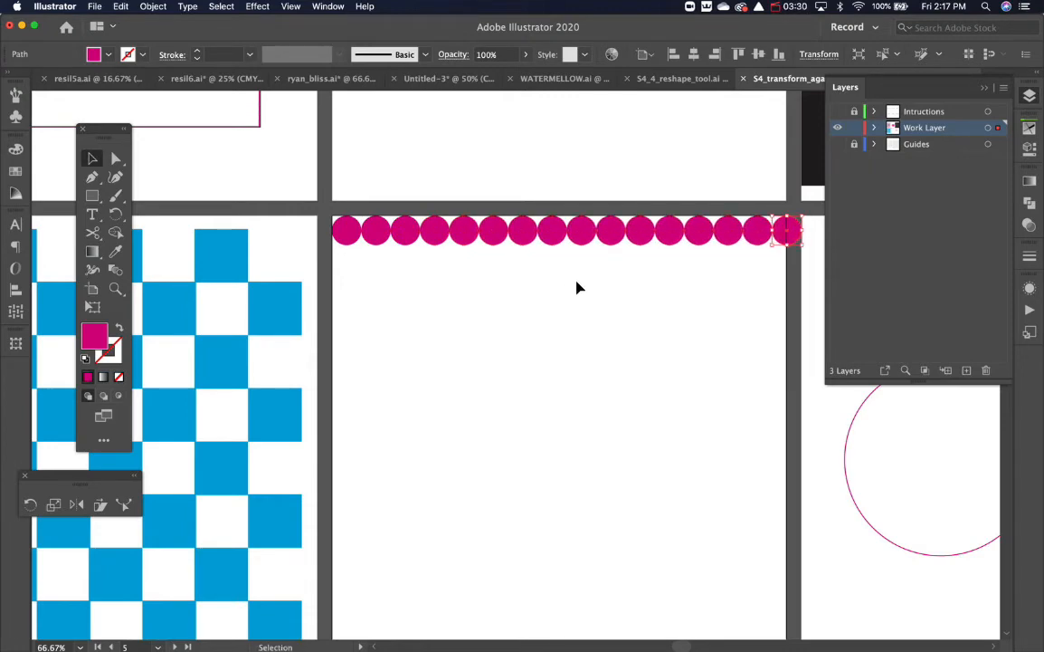
Select the whole row of magenta dots and copy it 0.55 in straight down, directly below itself.
{"action": "key", "text": "v"}
{"action": "left_click", "coordinate": [713, 289]}
{"action": "left_click_drag", "start_coordinate": [788, 271], "coordinate": [330, 221]}
{"action": "left_click_drag", "start_coordinate": [401, 234], "coordinate": [401, 270]}
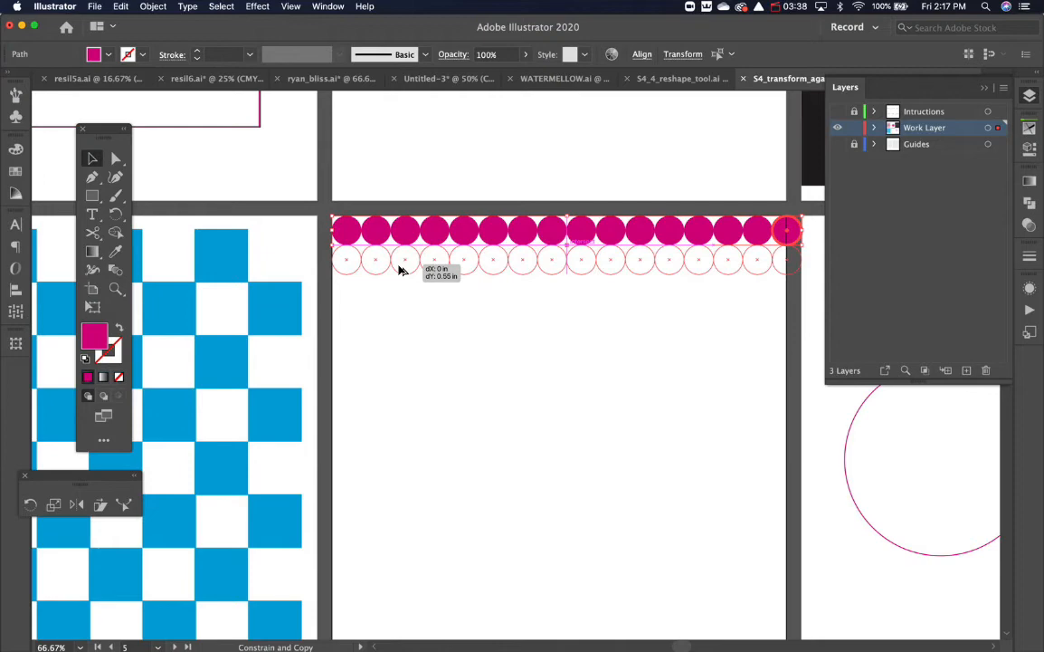
{"action": "left_click_drag", "start_coordinate": [398, 270], "coordinate": [399, 271]}
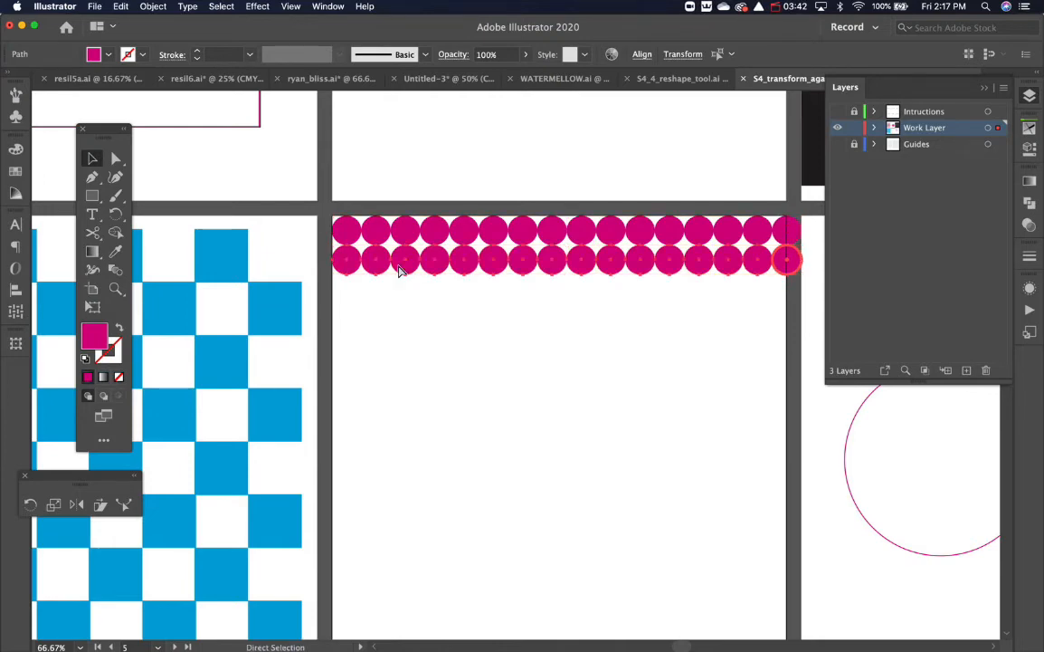
Repeat the dot row copy down the artboard until the rows reach its bottom edge.
{"action": "key", "text": "super+d"}
{"action": "key", "text": "super+d"}
{"action": "key", "text": "super+d"}
{"action": "key", "text": "super+d"}
{"action": "key", "text": "super+d"}
{"action": "key", "text": "super+d"}
{"action": "key", "text": "super+d"}
{"action": "key", "text": "super+d"}
{"action": "key", "text": "super+d"}
{"action": "key", "text": "super+d"}
{"action": "key", "text": "super+d"}
{"action": "key", "text": "super+d"}
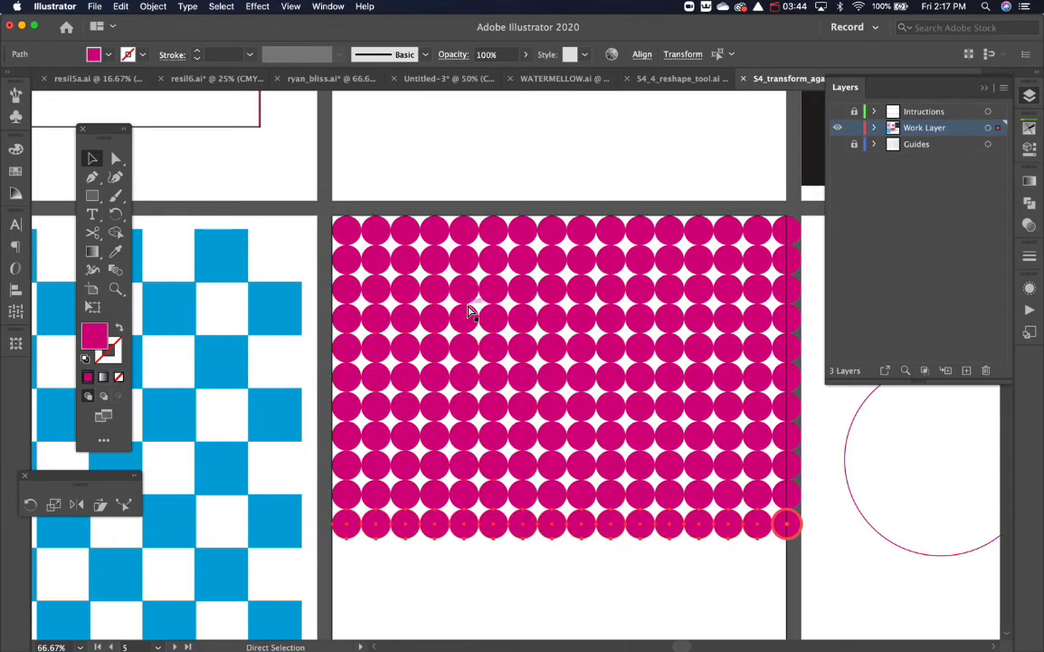
{"action": "scroll", "coordinate": [543, 400], "scroll_direction": "down", "scroll_amount": 5}
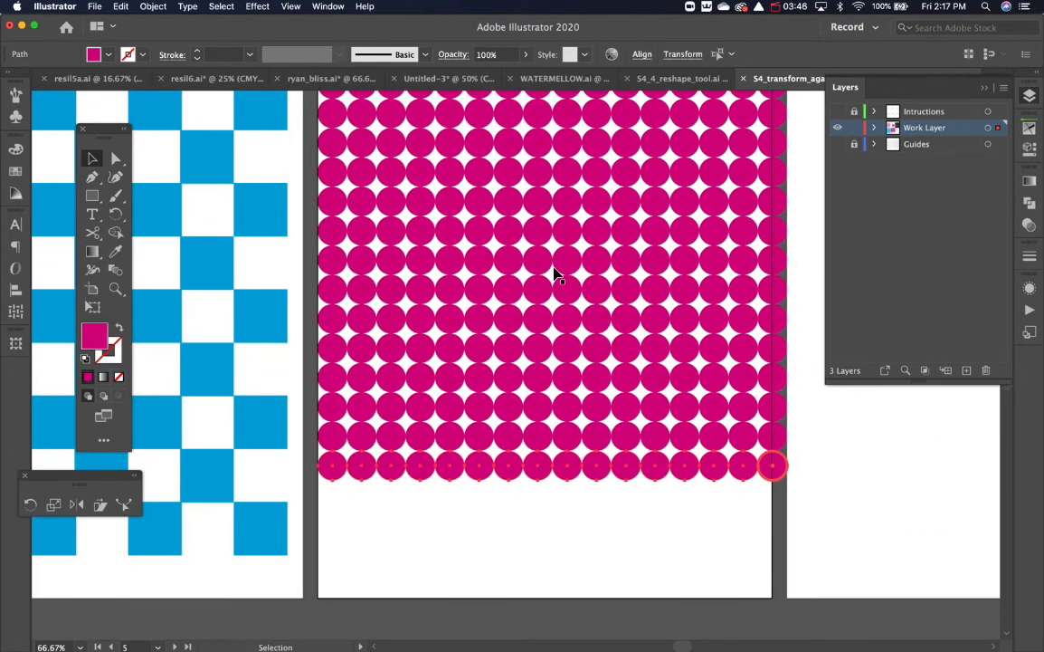
{"action": "key", "text": "super+d"}
{"action": "key", "text": "super+d"}
{"action": "key", "text": "super+d"}
{"action": "scroll", "coordinate": [507, 381], "scroll_direction": "right", "scroll_amount": 5}
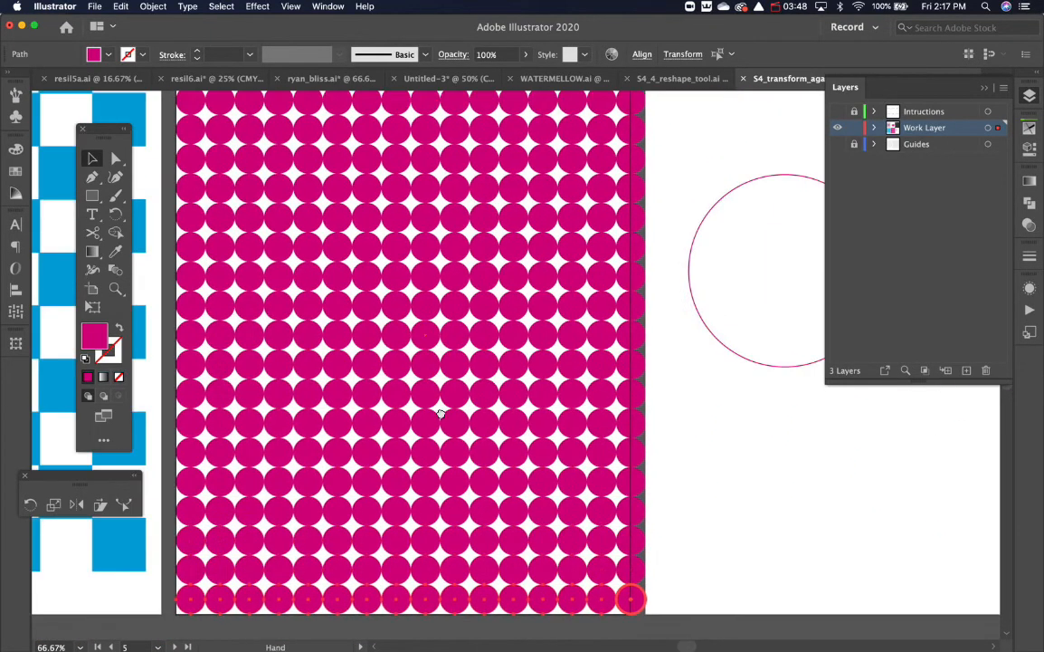
Draw a trial magenta-filled circle over the outlined circle on the flower guide and delete it.
{"action": "left_click", "coordinate": [837, 144]}
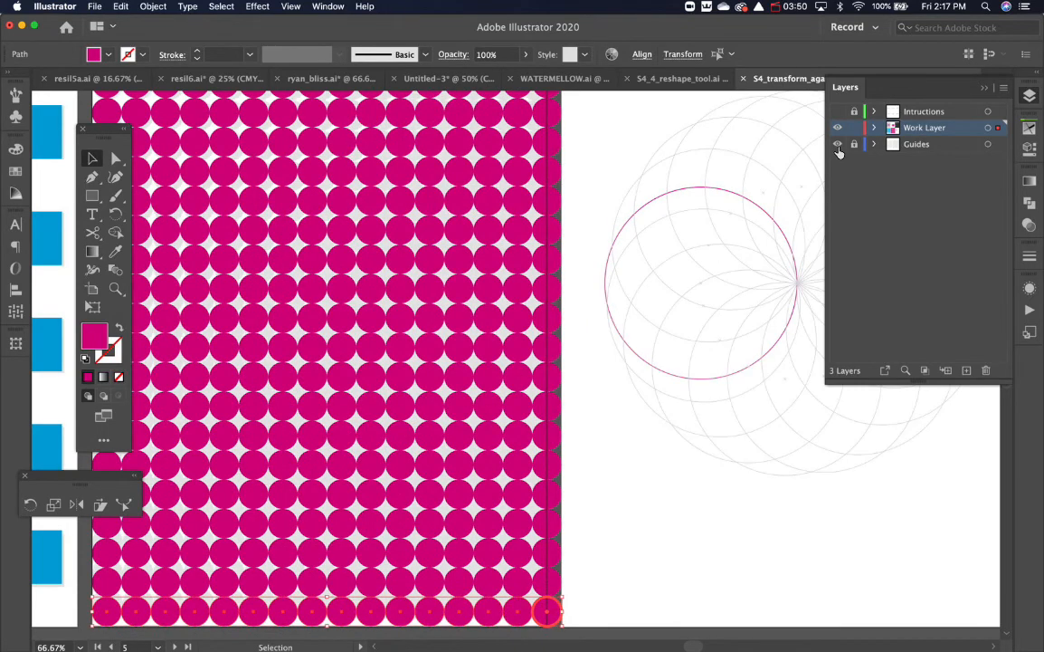
{"action": "scroll", "coordinate": [712, 315], "scroll_direction": "right", "scroll_amount": 5}
{"action": "scroll", "coordinate": [712, 315], "scroll_direction": "up", "scroll_amount": 2}
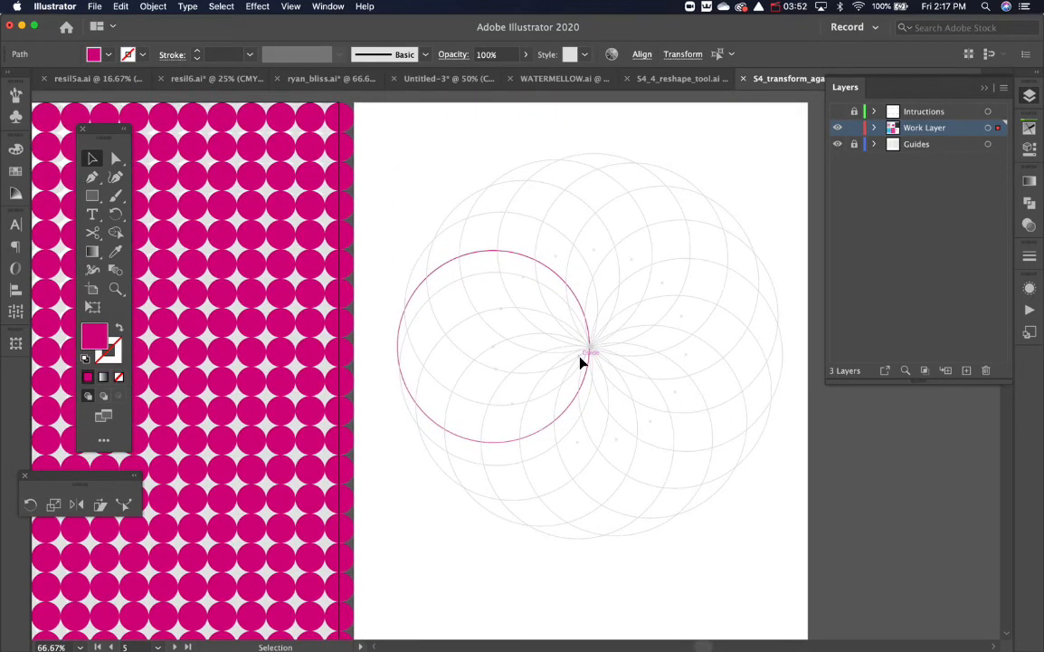
{"action": "left_click_drag", "start_coordinate": [91, 196], "coordinate": [172, 215]}
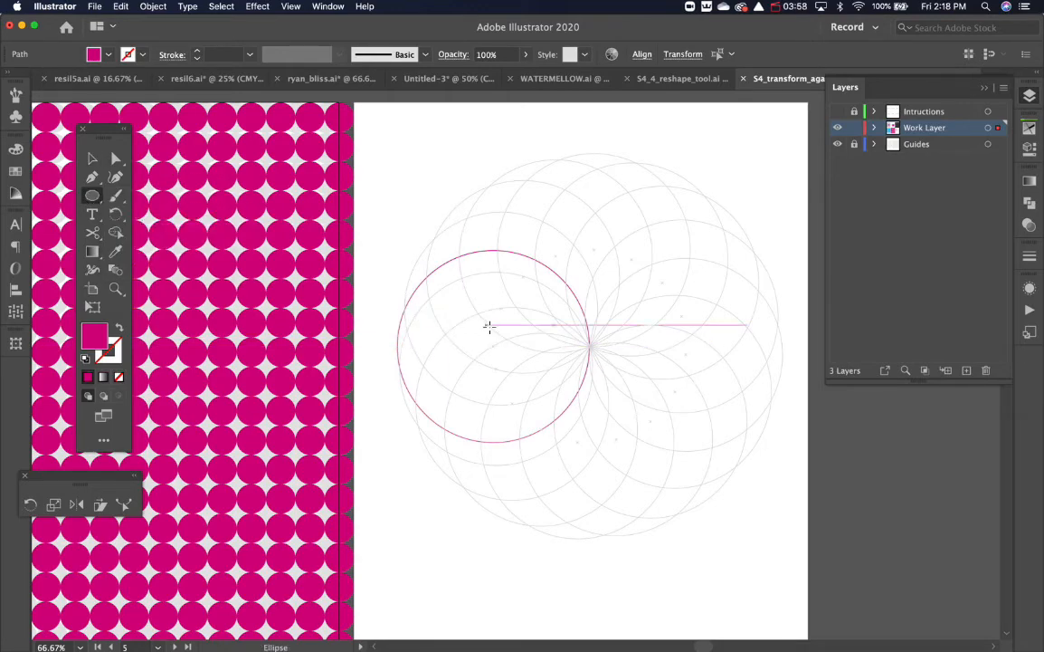
{"action": "left_click_drag", "start_coordinate": [489, 351], "coordinate": [579, 262]}
{"action": "left_click", "coordinate": [837, 144]}
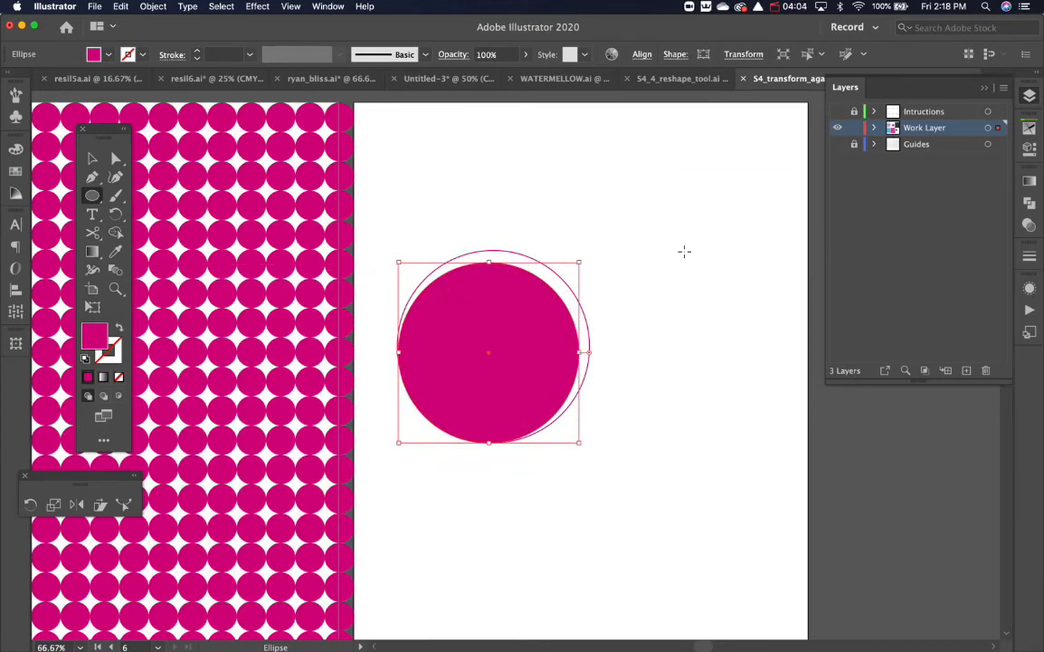
{"action": "key", "text": "v"}
{"action": "key", "text": "Delete"}
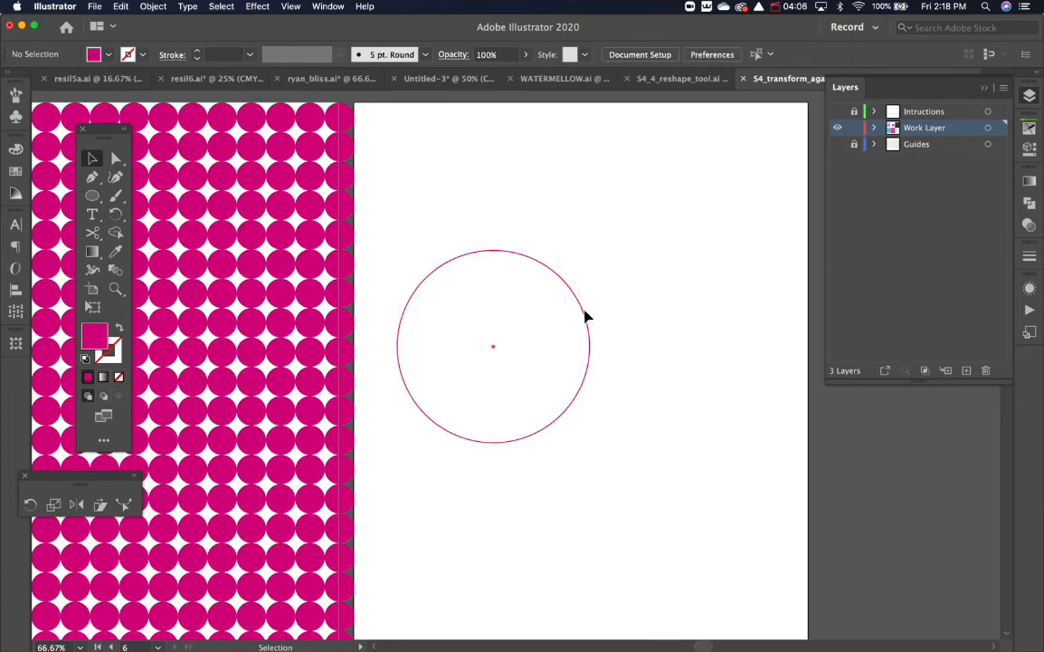
Show the guides and make a copy of the outlined circle rotated 15° about its right anchor at the flower's center.
{"action": "left_click", "coordinate": [586, 316]}
{"action": "left_click", "coordinate": [839, 146]}
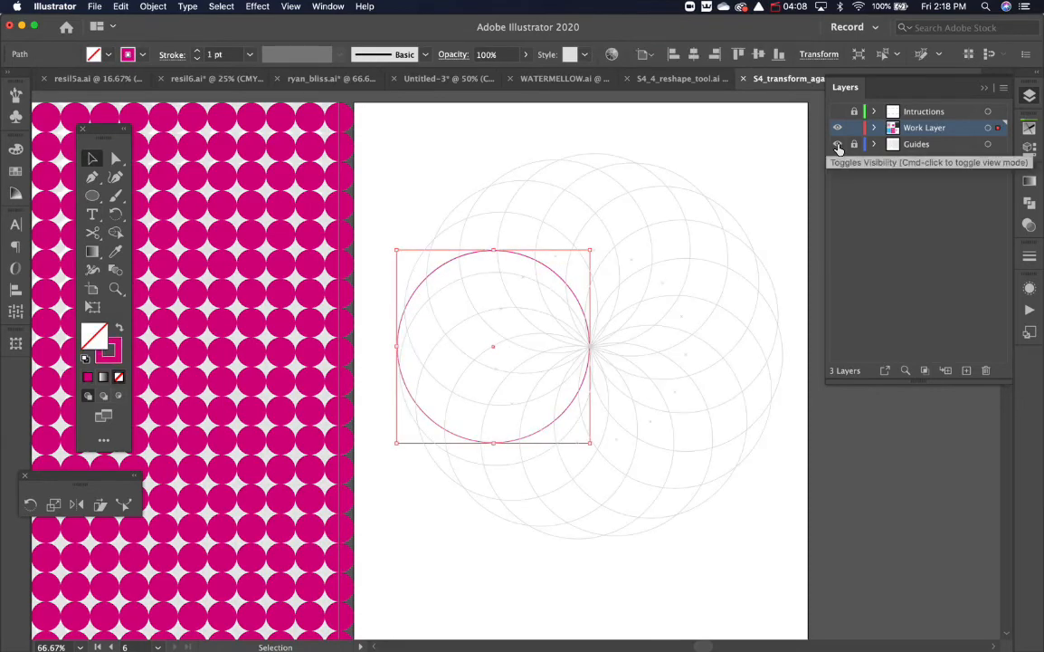
{"action": "key", "text": "r"}
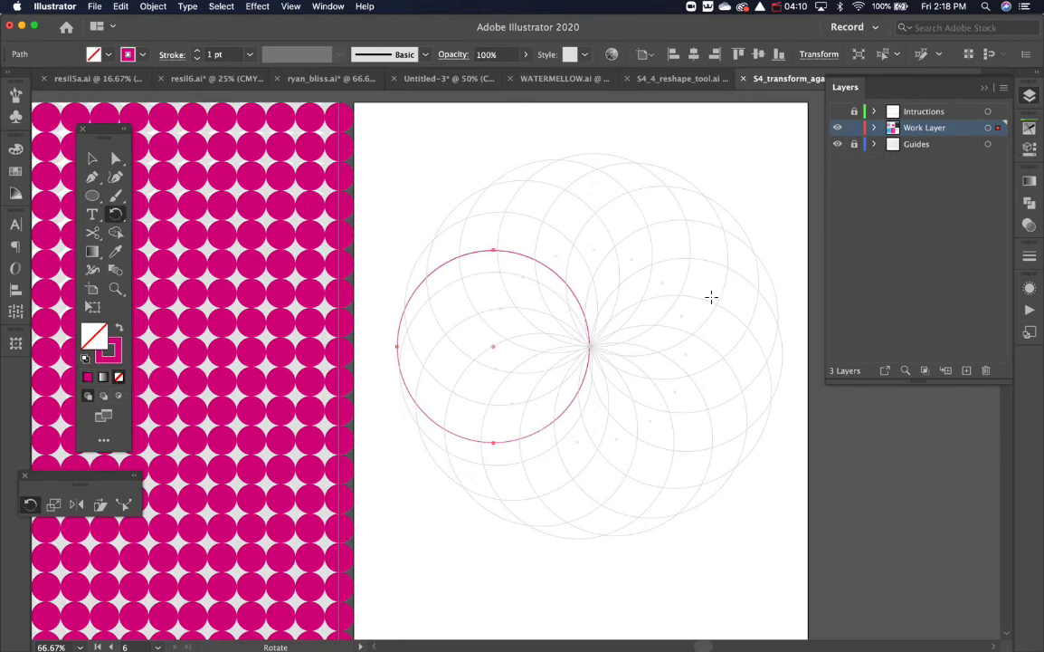
{"action": "left_click", "coordinate": [589, 346], "text": "alt"}
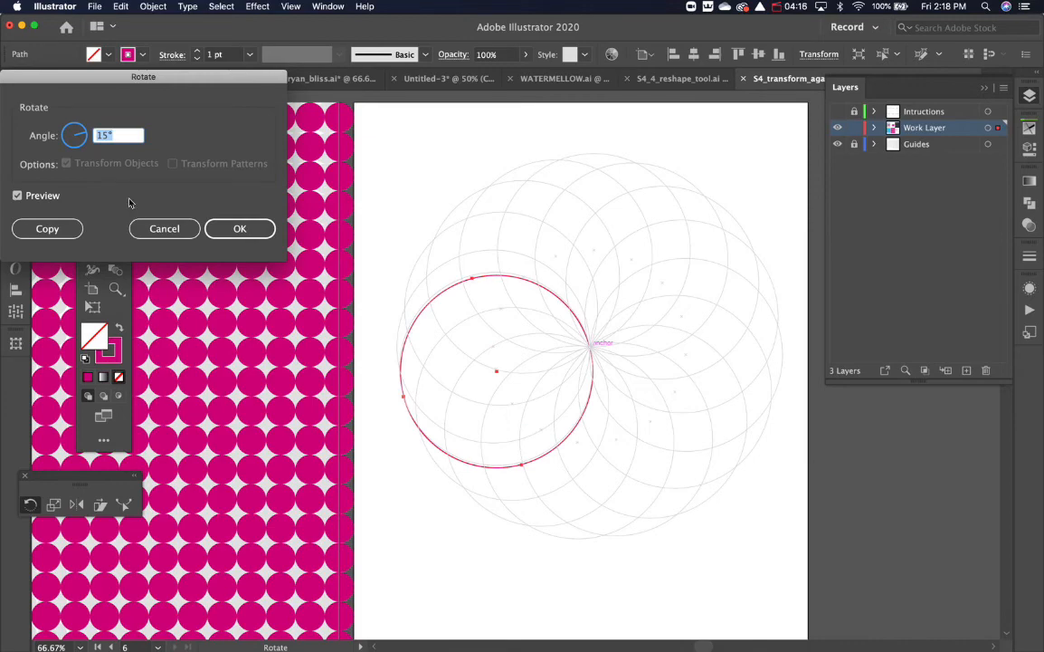
{"action": "left_click", "coordinate": [55, 228]}
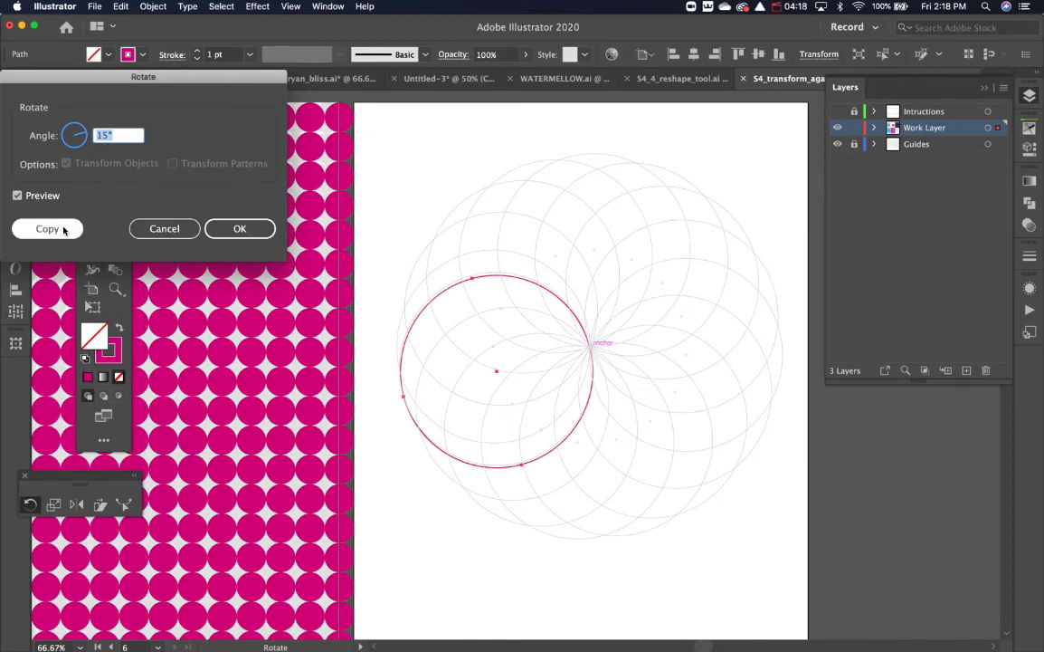
Repeat the rotated circle copy all the way around the center to complete the flower, and hide the Guides layer.
{"action": "key", "text": "super+d"}
{"action": "key", "text": "super+d"}
{"action": "key", "text": "super+d"}
{"action": "key", "text": "super+d"}
{"action": "key", "text": "super+d"}
{"action": "key", "text": "super+d"}
{"action": "key", "text": "super+d"}
{"action": "key", "text": "super+d"}
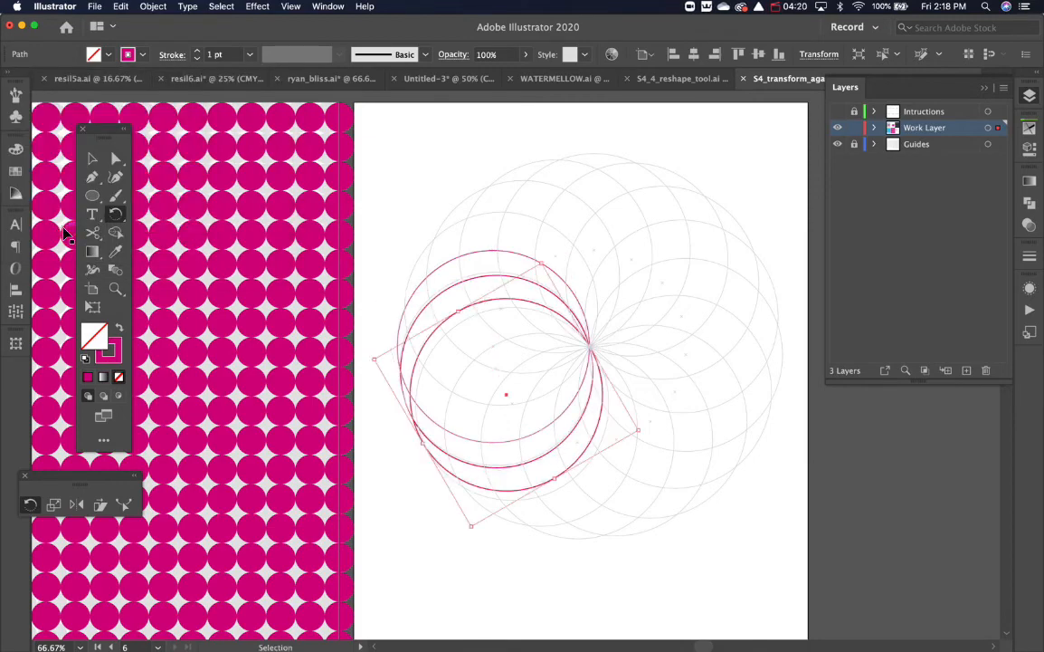
{"action": "key", "text": "super+d"}
{"action": "key", "text": "super+d"}
{"action": "key", "text": "super+d"}
{"action": "key", "text": "super+d"}
{"action": "key", "text": "super+d"}
{"action": "key", "text": "super+d"}
{"action": "key", "text": "super+d"}
{"action": "key", "text": "super+d"}
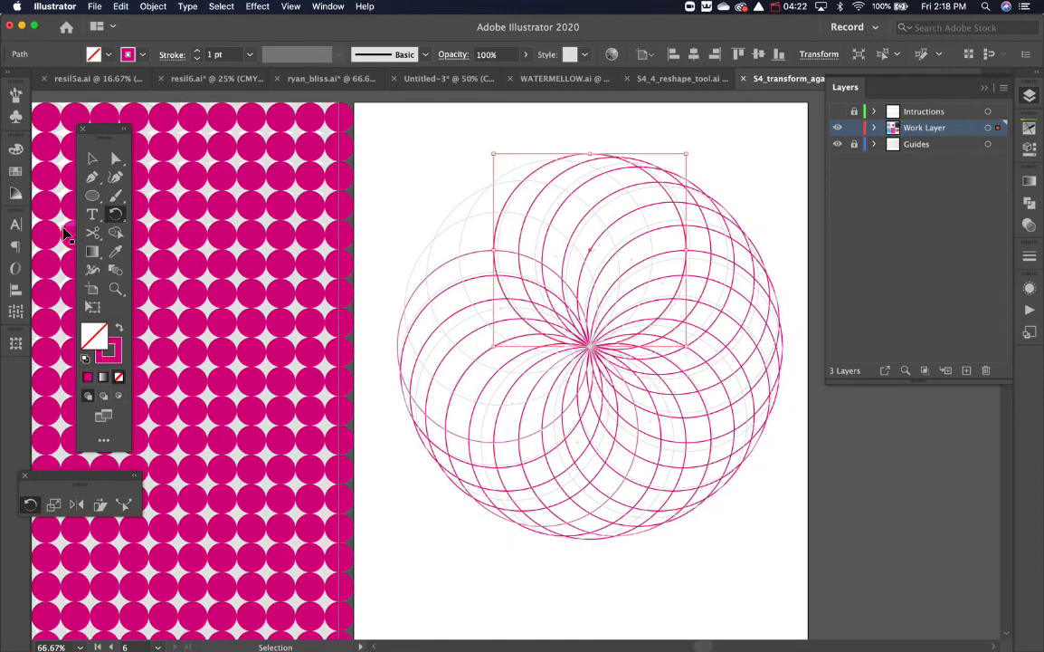
{"action": "key", "text": "super+d"}
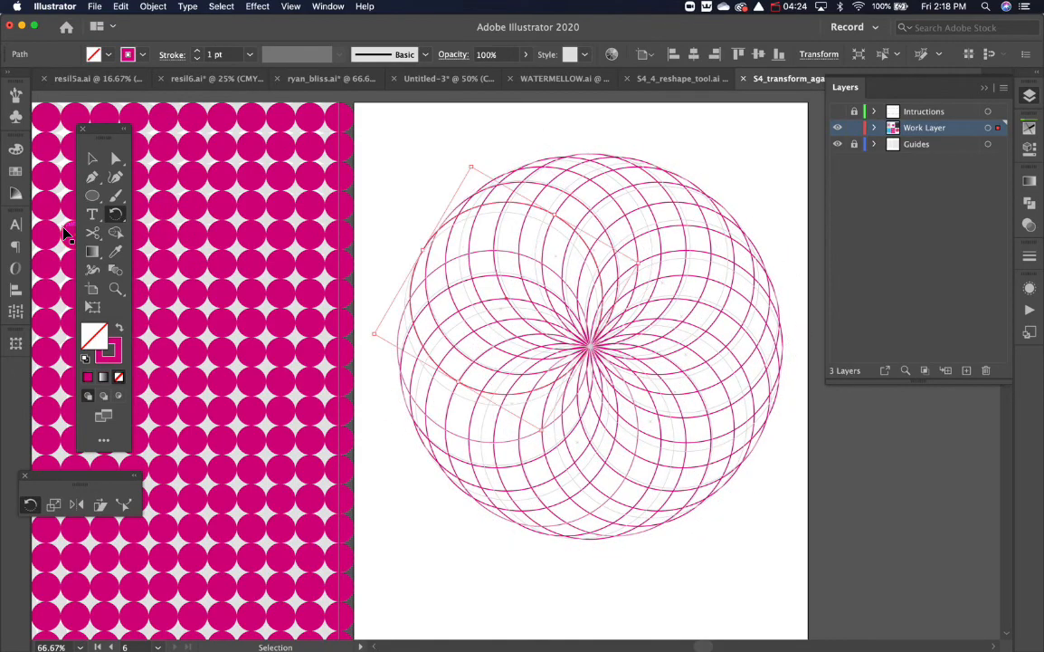
{"action": "key", "text": "super+d"}
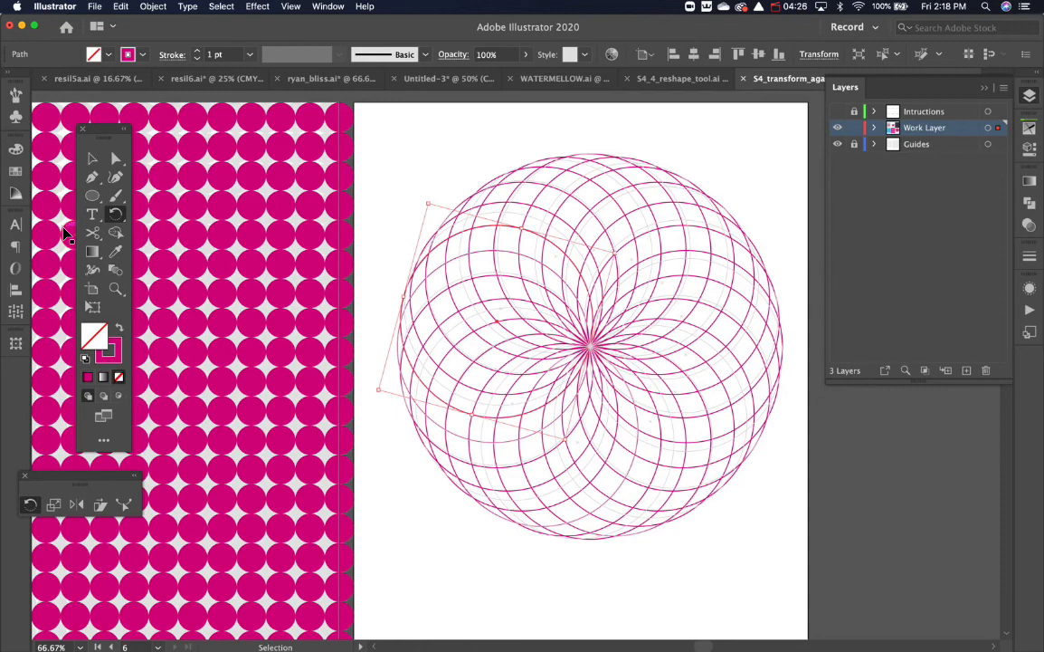
{"action": "left_click", "coordinate": [428, 165], "text": "super"}
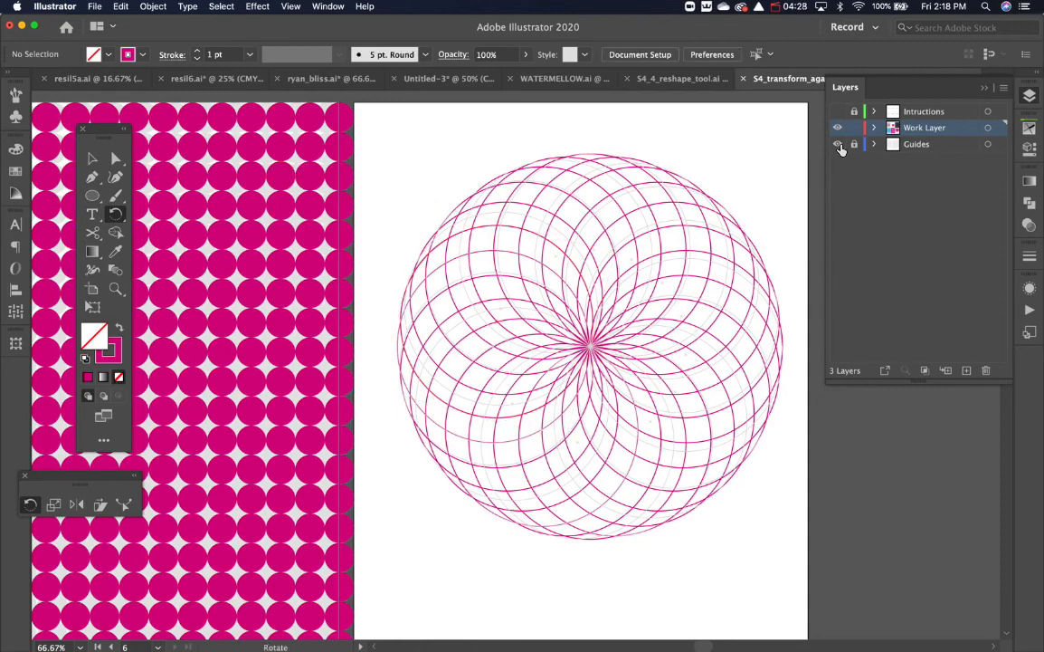
{"action": "left_click", "coordinate": [840, 144]}
{"action": "key", "text": "super+minus"}
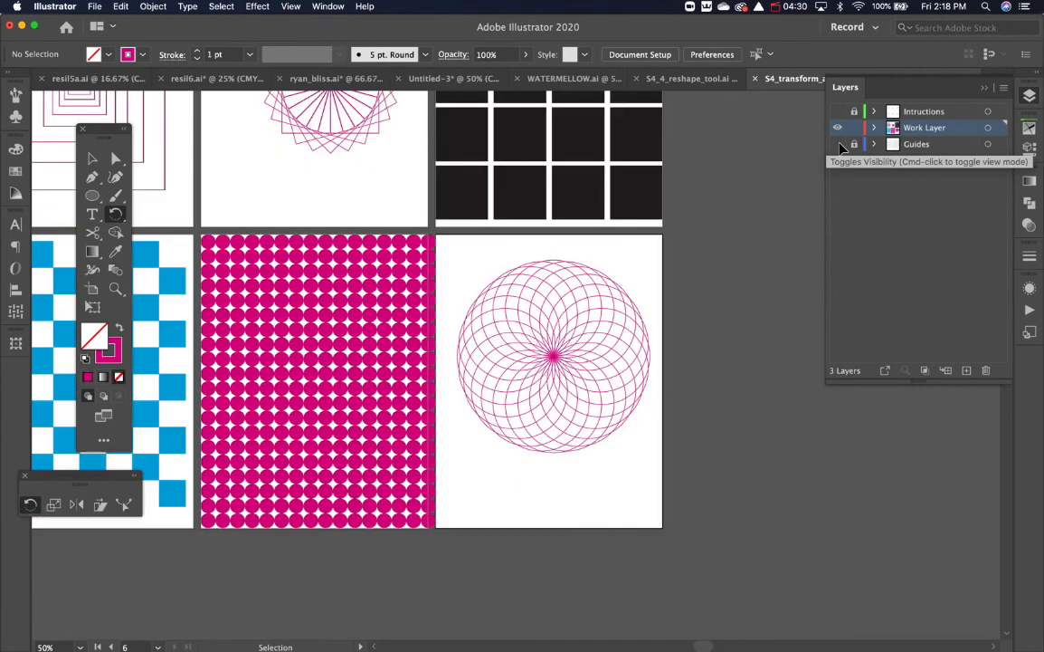
{"action": "left_click_drag", "start_coordinate": [450, 250], "coordinate": [571, 381]}
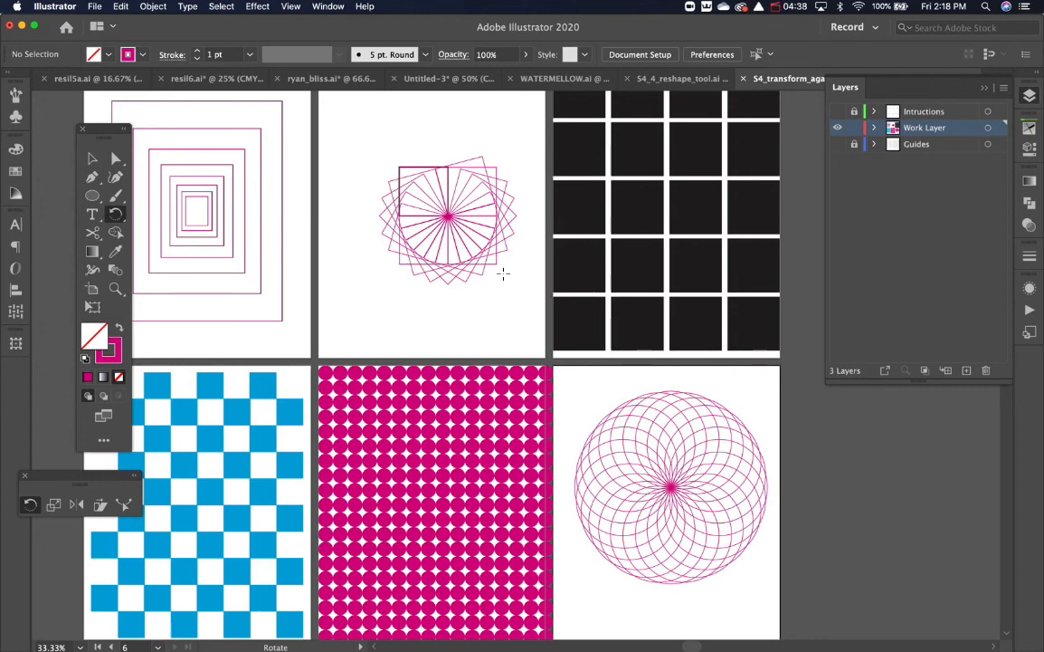
Delete all the circles of the flower on the last artboard.
{"action": "key", "text": "v"}
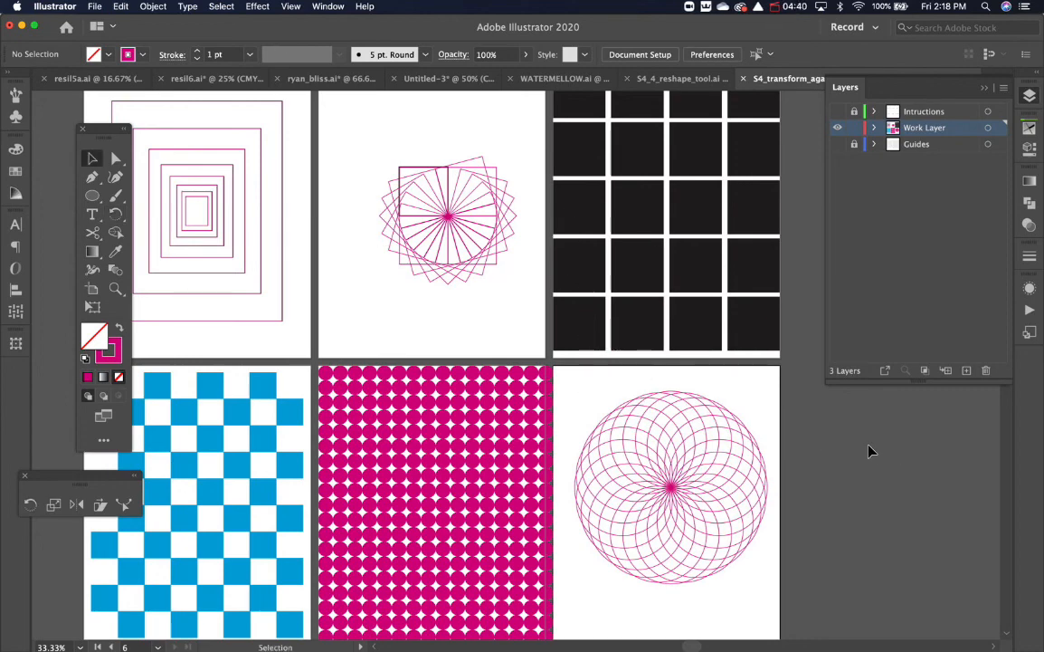
{"action": "left_click_drag", "start_coordinate": [771, 441], "coordinate": [625, 587]}
{"action": "key", "text": "Delete"}
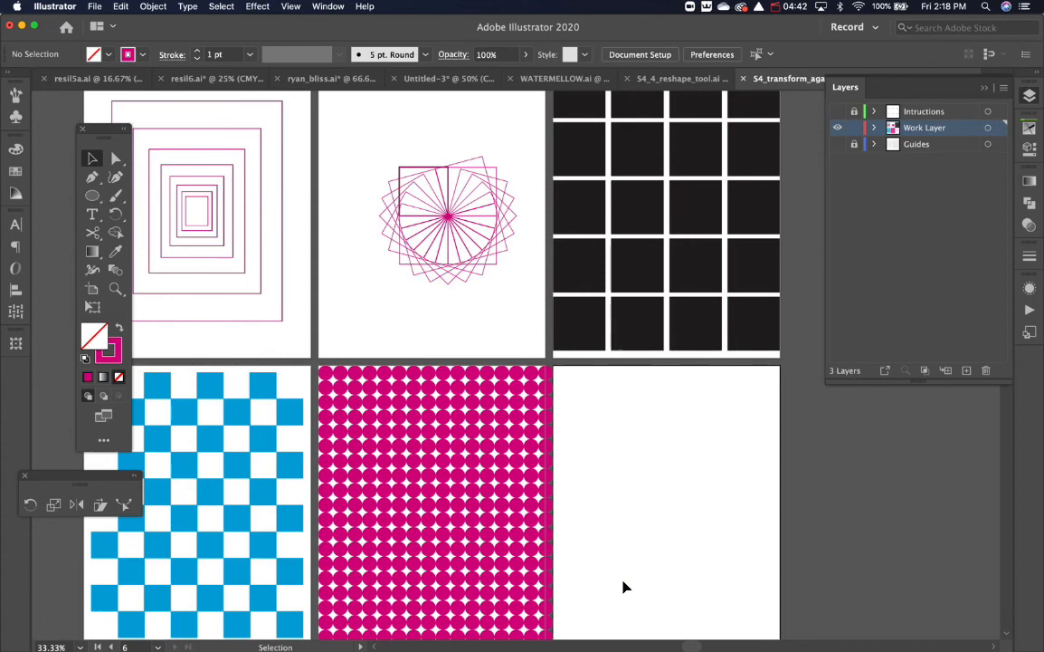
Draw an outlined square in the empty artboard's top-left area and repeat spaced copies rightward to make three squares.
{"action": "key", "text": "m"}
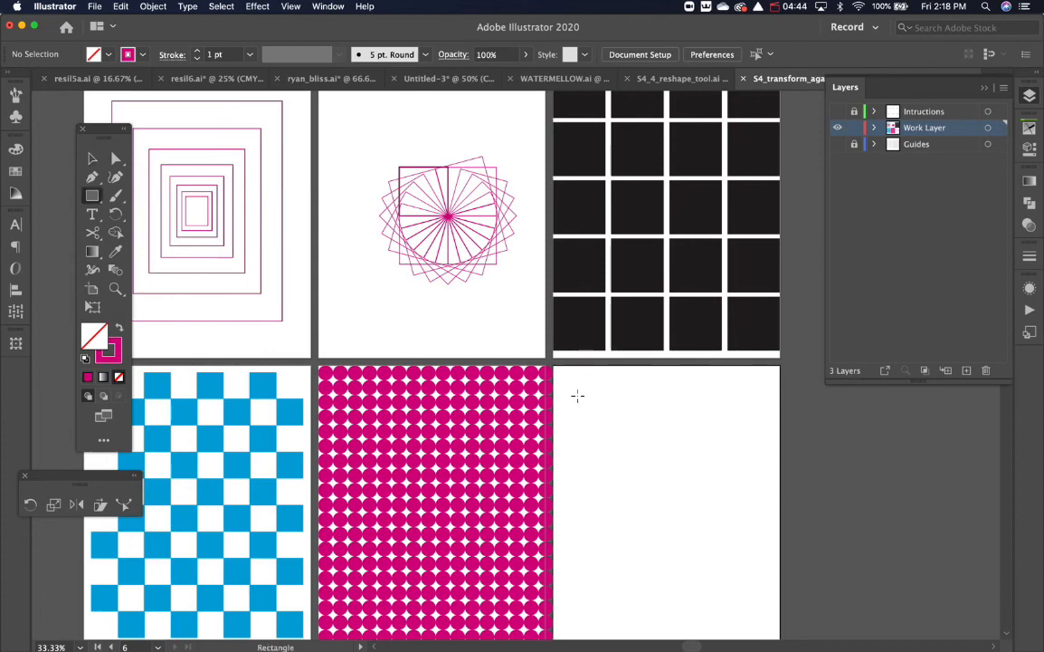
{"action": "mouse_move", "coordinate": [568, 382]}
{"action": "left_mouse_down"}
{"action": "mouse_move", "coordinate": [621, 432]}
{"action": "mouse_move", "coordinate": [659, 410]}
{"action": "mouse_move", "coordinate": [733, 408]}
{"action": "mouse_move", "coordinate": [678, 412]}
{"action": "left_mouse_up"}
{"action": "key", "text": "v"}
{"action": "key", "text": "super+d"}
{"action": "left_click", "coordinate": [792, 475]}
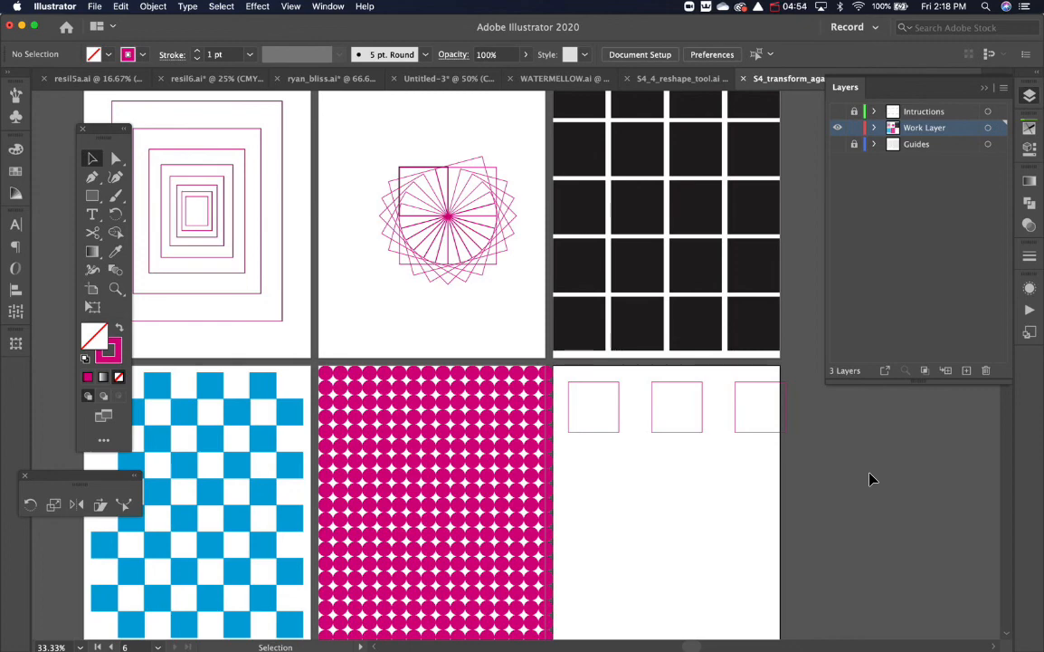
Discard the three trial squares, restore the deleted circle flower and deselect it.
{"action": "left_click_drag", "start_coordinate": [827, 456], "coordinate": [608, 420]}
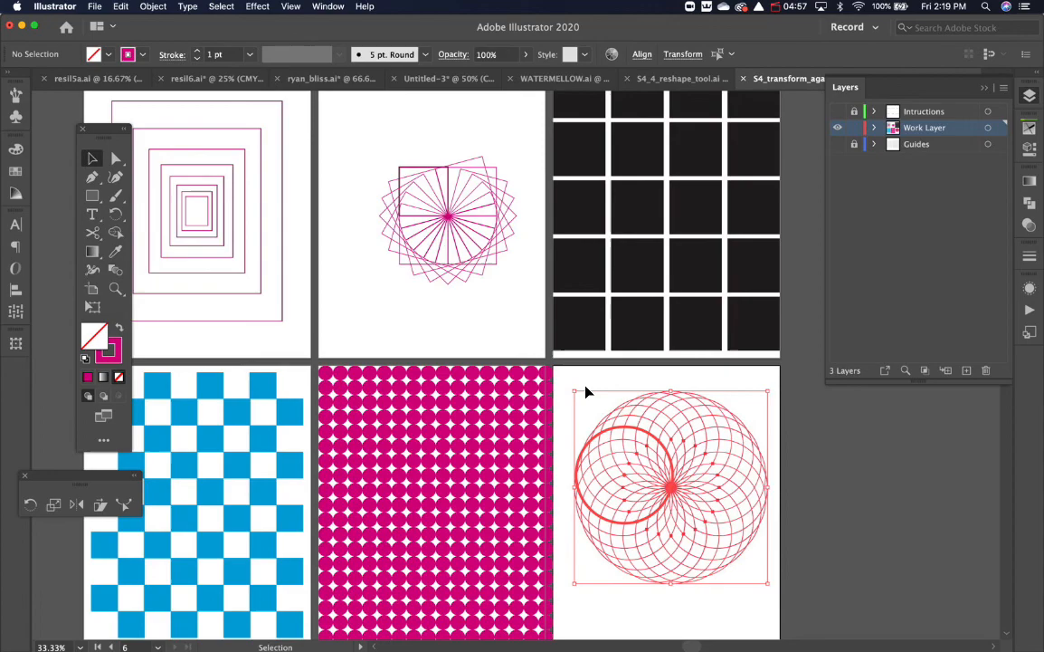
{"action": "left_click", "coordinate": [585, 391]}
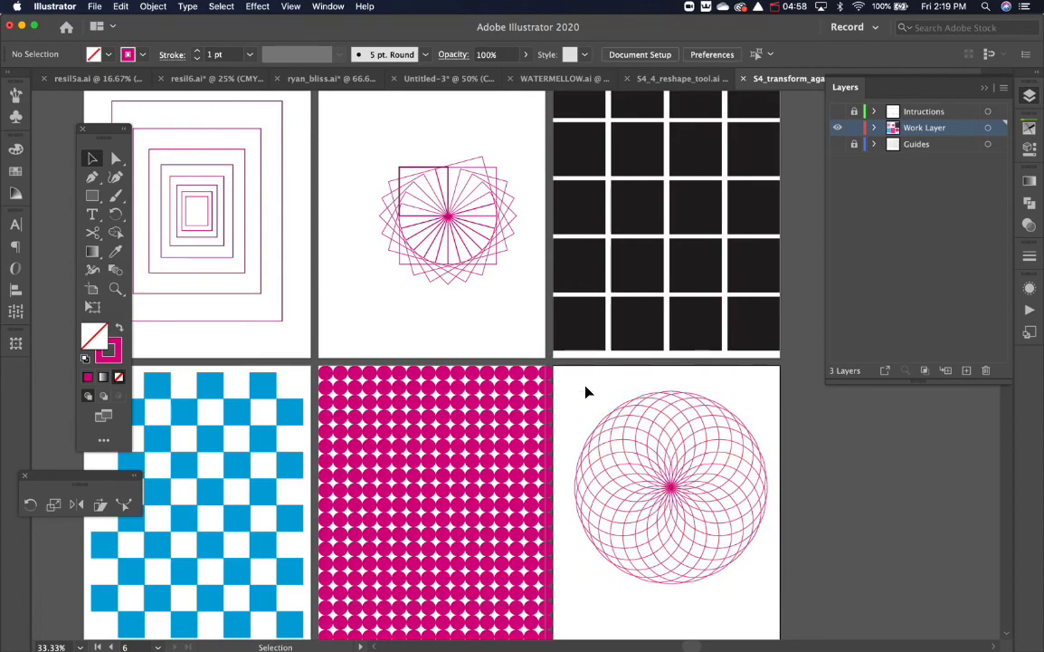